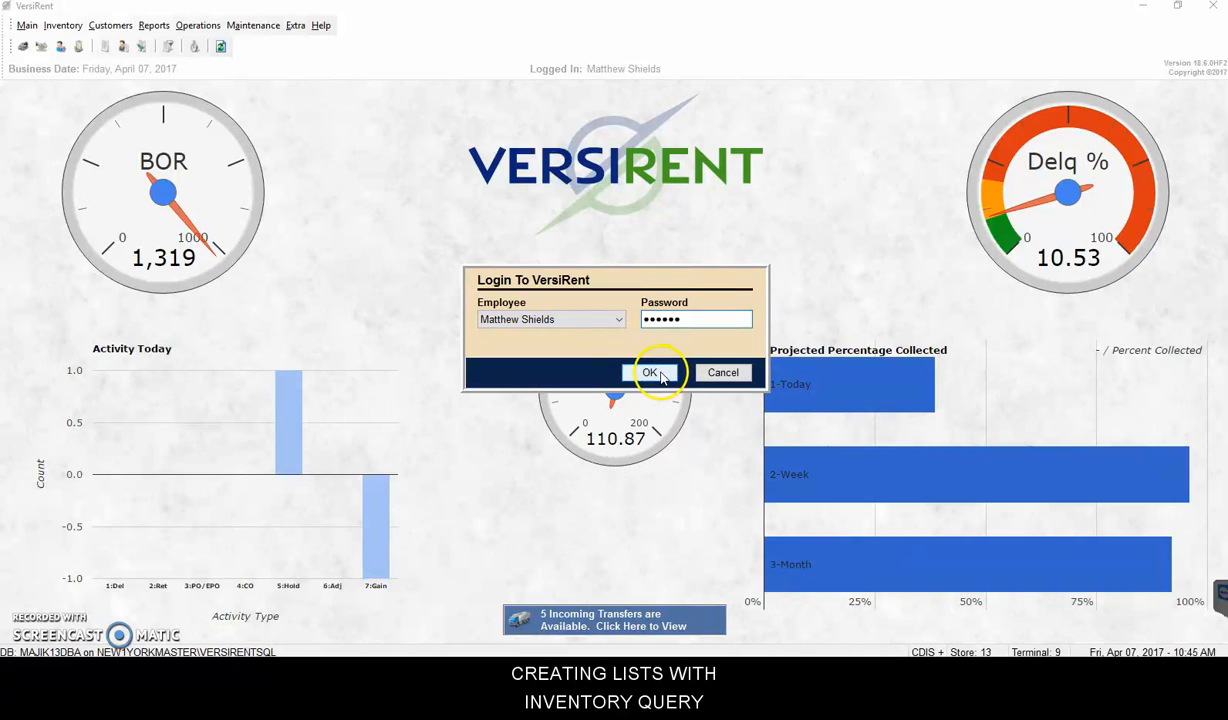
# Confirm the employee login and open the Inventory Query report's filter selections.
pyautogui.click(655, 373)
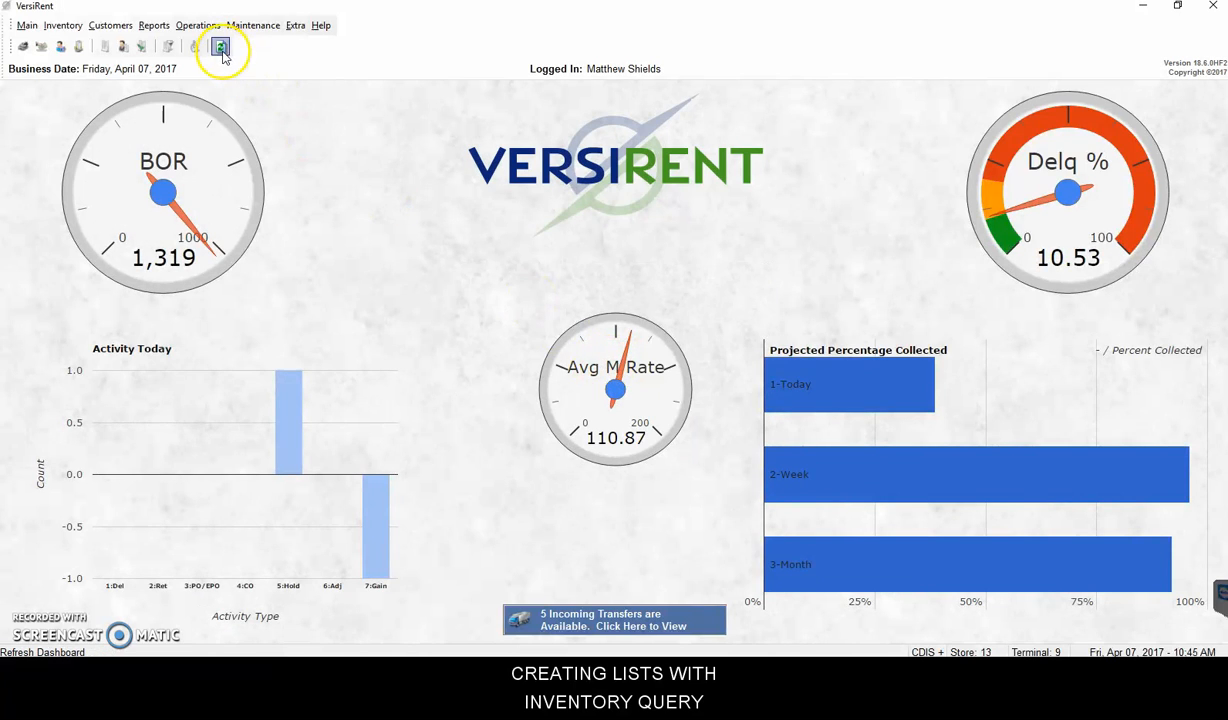
pyautogui.click(155, 25)
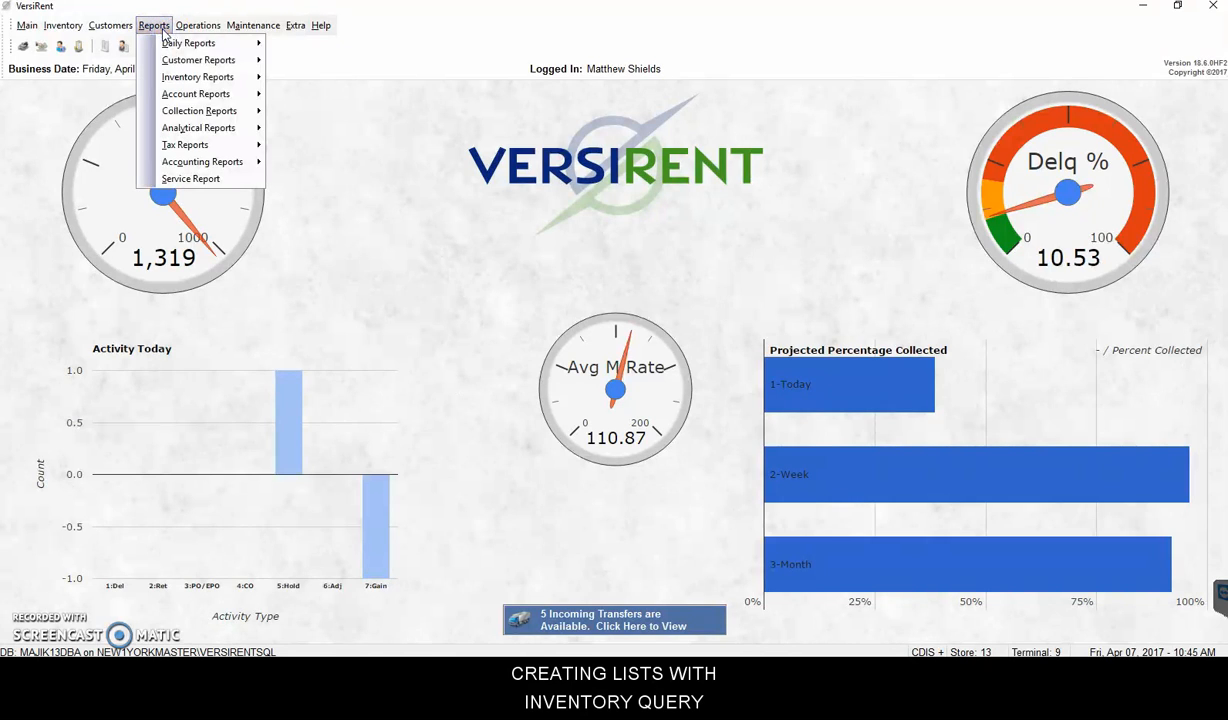
pyautogui.click(177, 79)
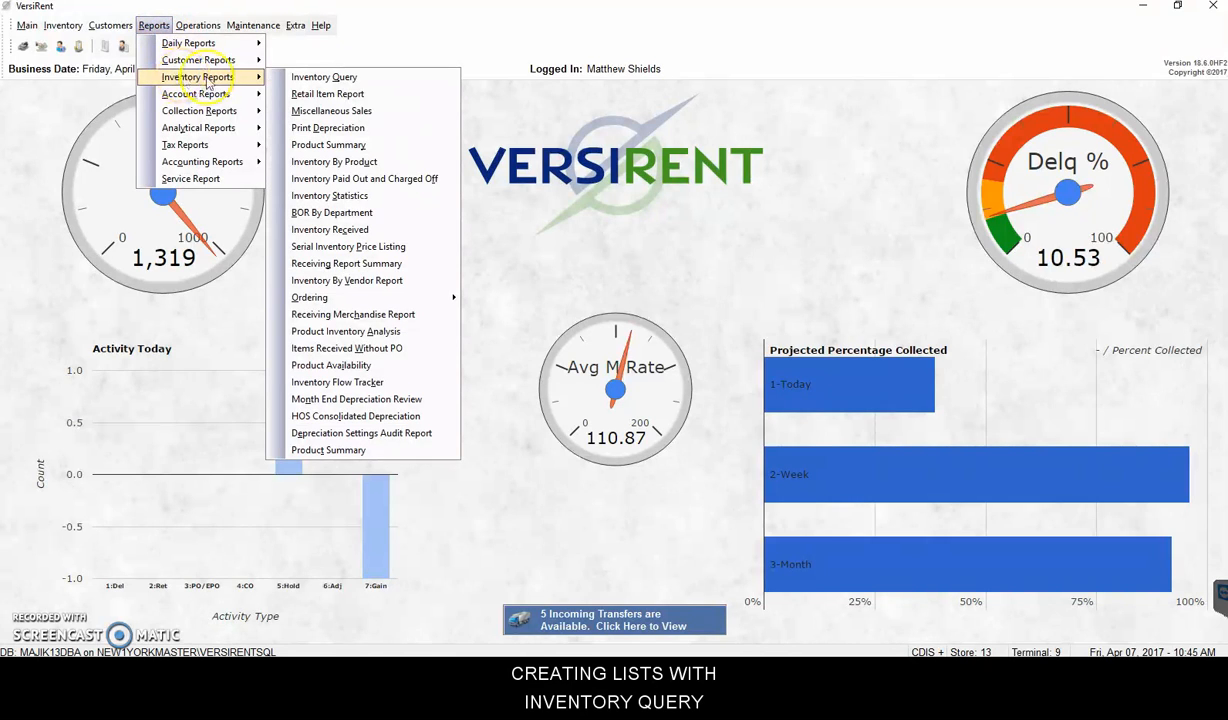
pyautogui.click(326, 80)
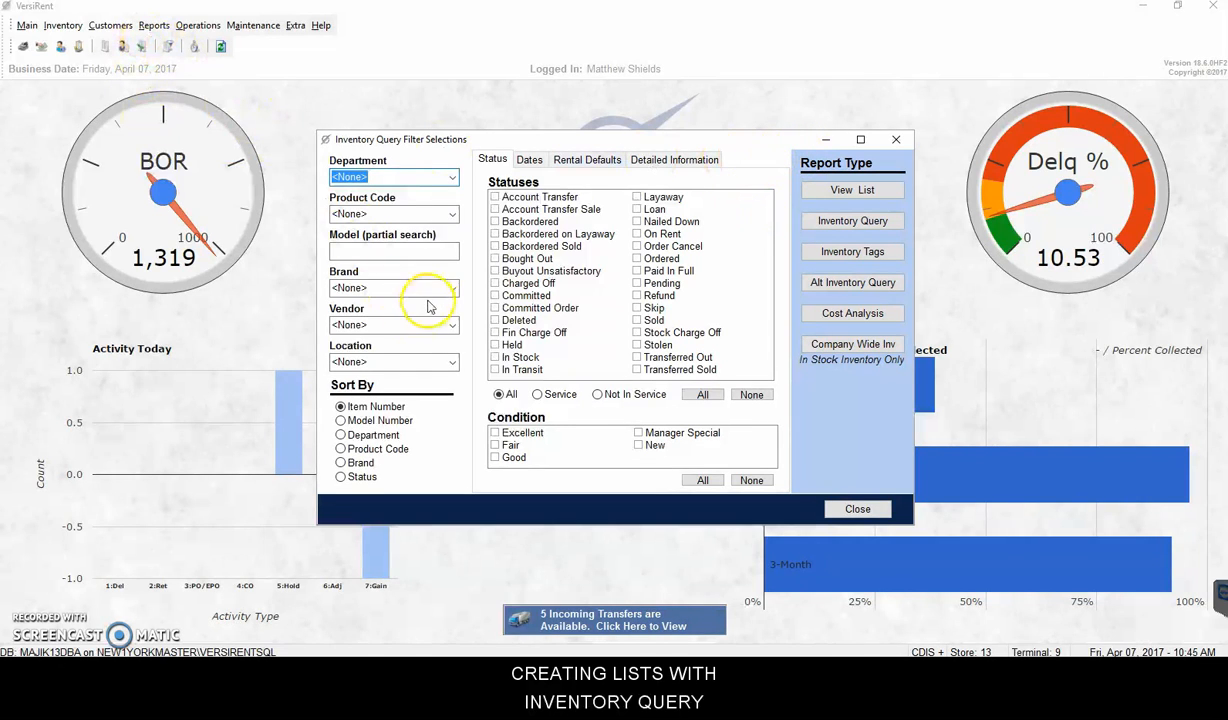
# List the inventory at location Back Room - Needs Cleaned, preview its printable report, and return to the filter selections.
pyautogui.click(453, 364)
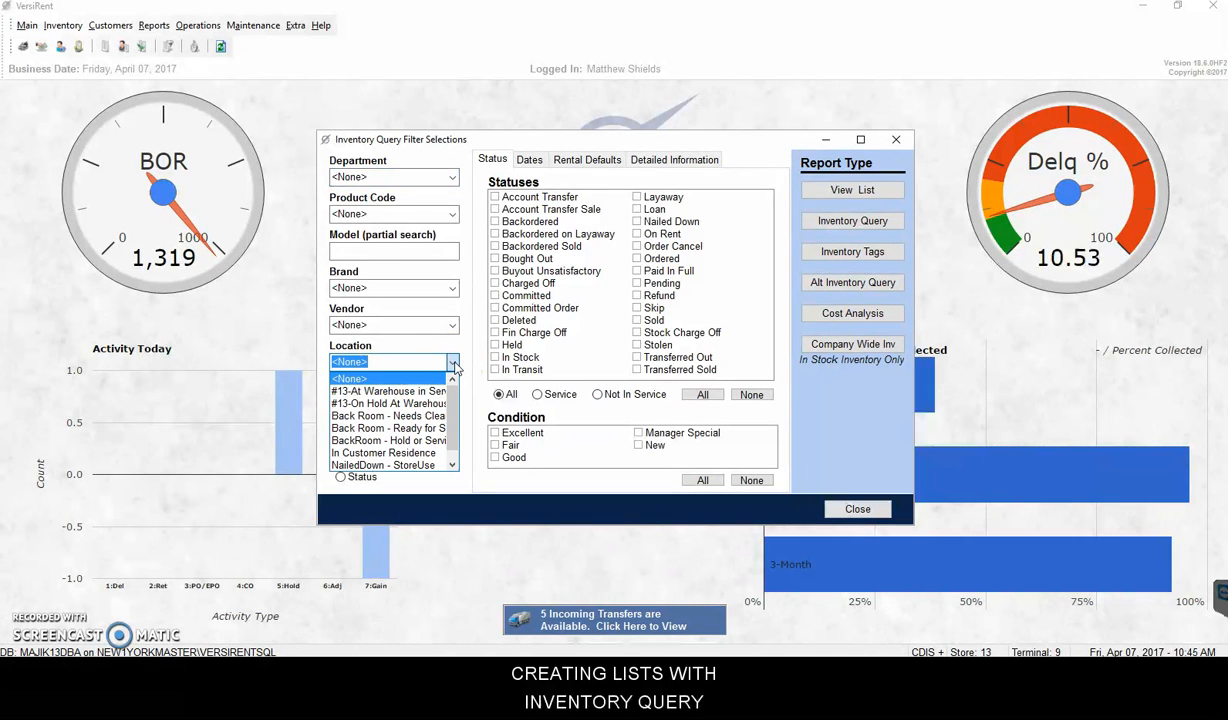
pyautogui.click(429, 416)
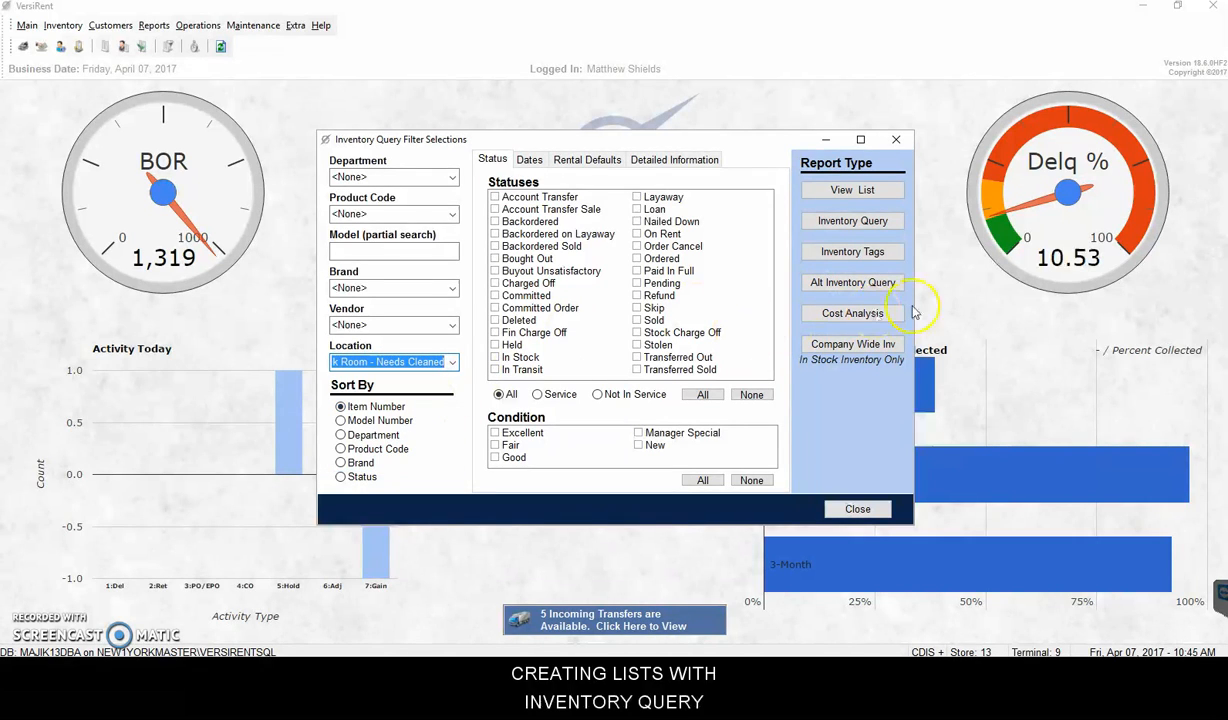
pyautogui.click(845, 190)
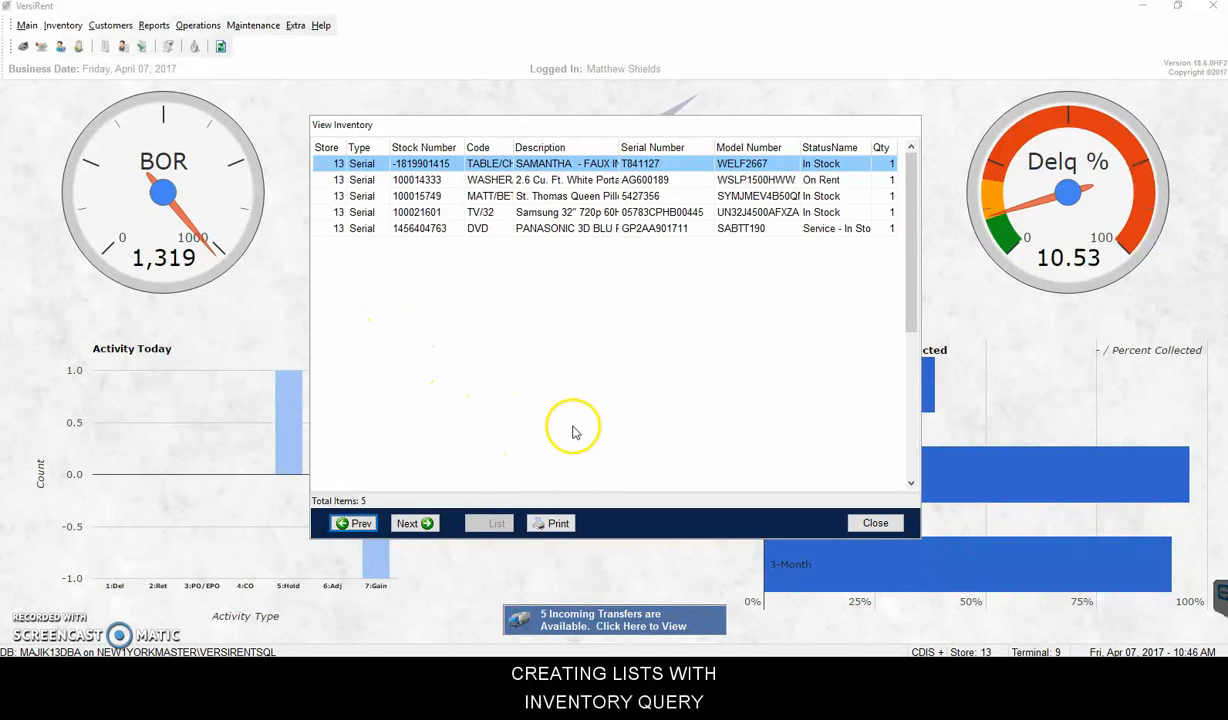
pyautogui.click(554, 526)
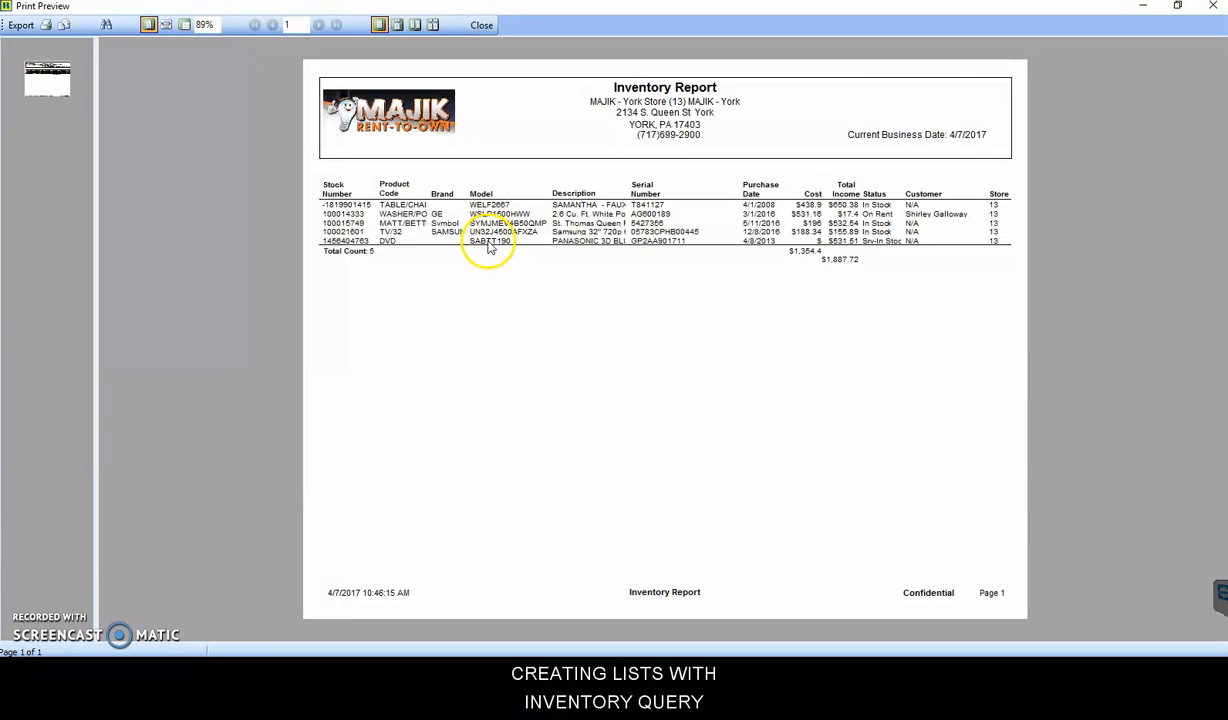
pyautogui.click(481, 25)
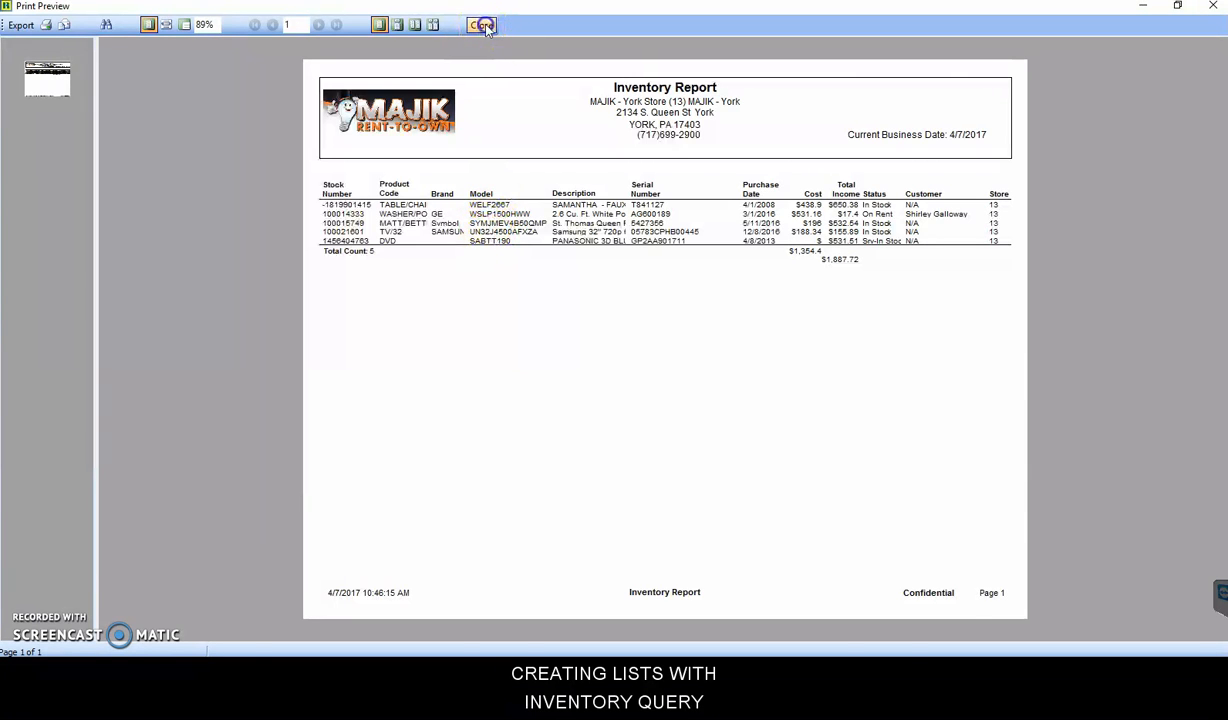
pyautogui.click(876, 523)
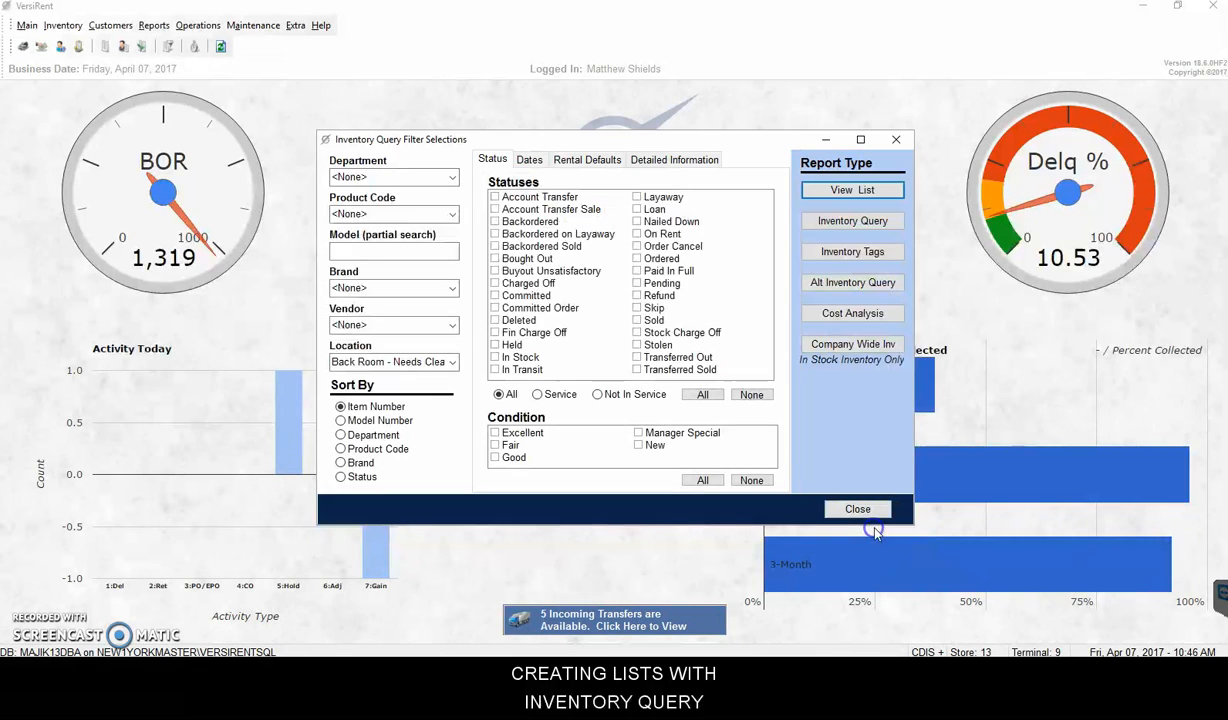
# List the inventory at location BackRoom - Hold or Service and check the items' statuses before returning to the filters.
pyautogui.click(452, 362)
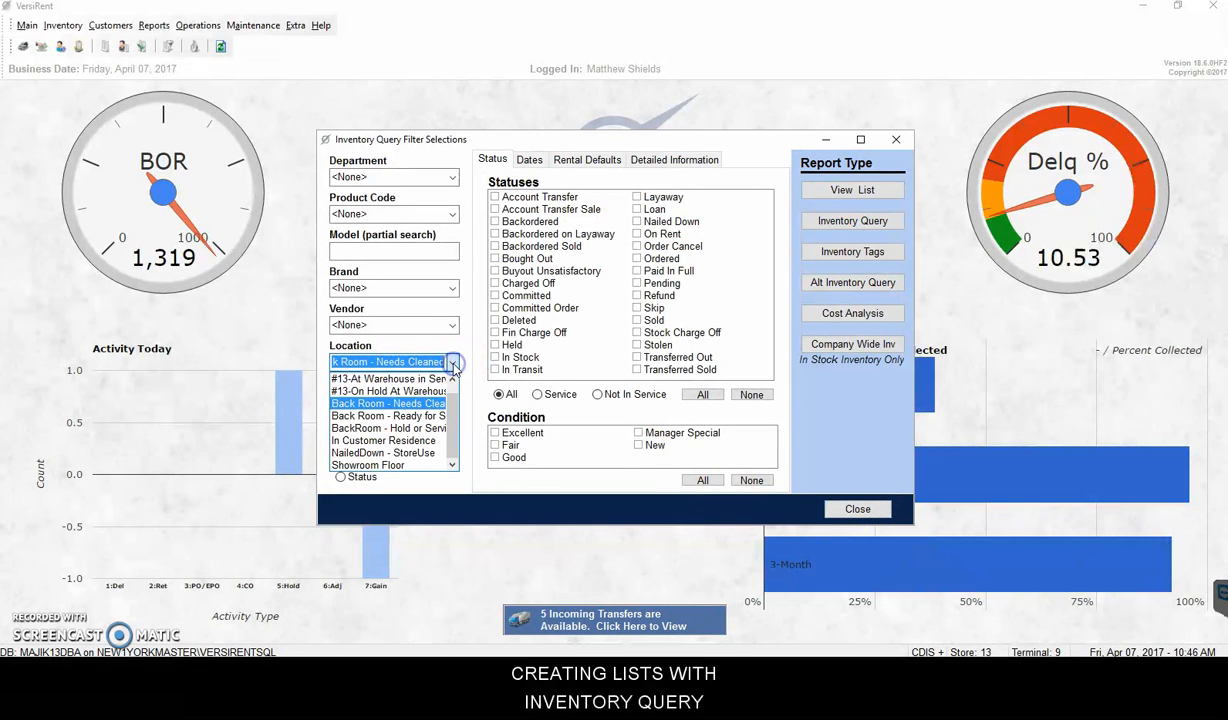
pyautogui.click(436, 429)
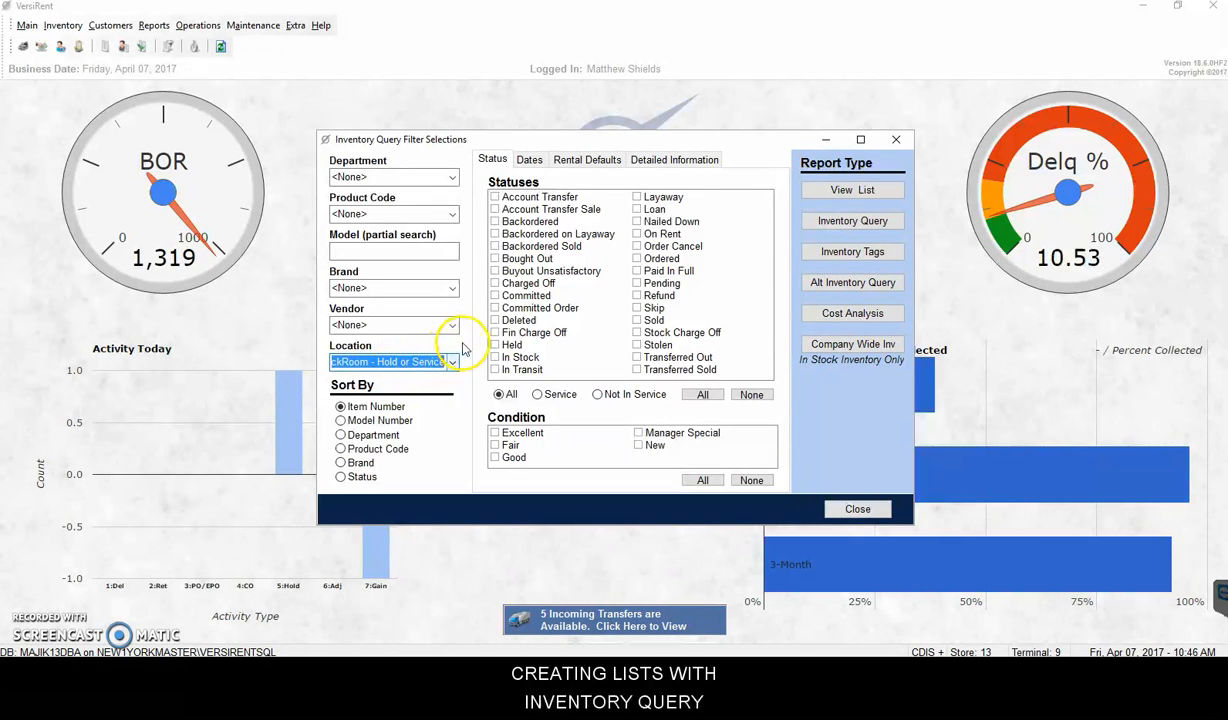
pyautogui.click(852, 190)
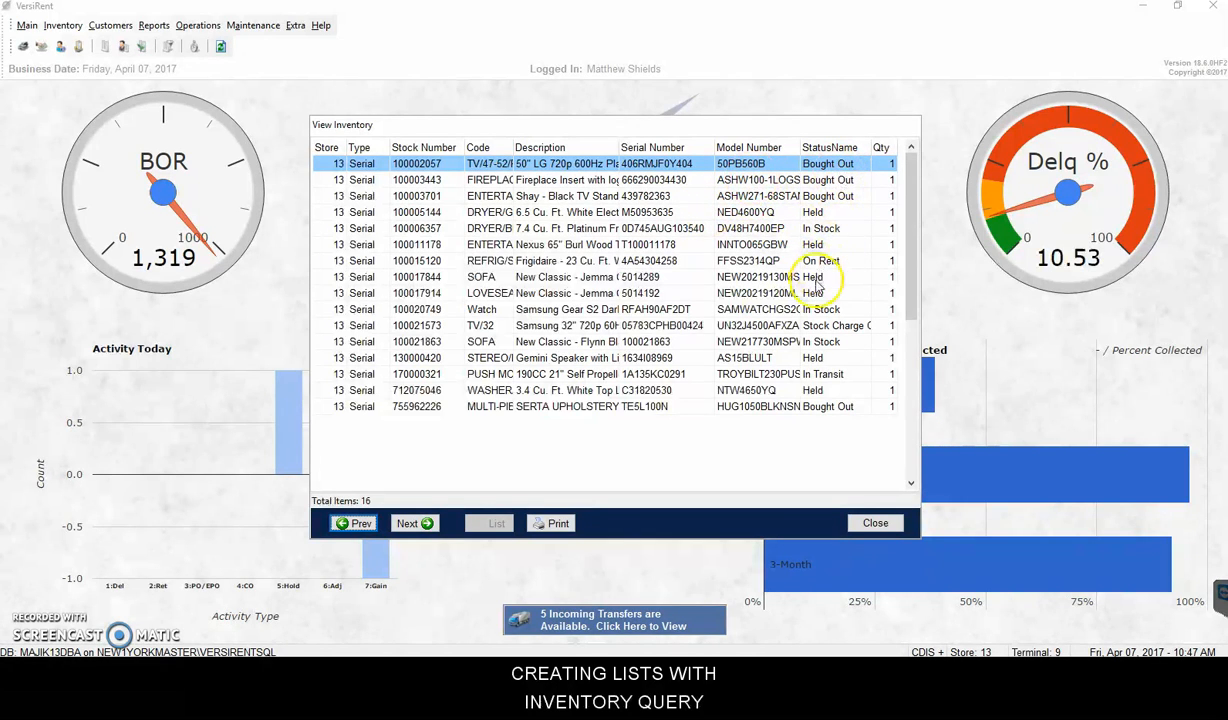
pyautogui.click(829, 375)
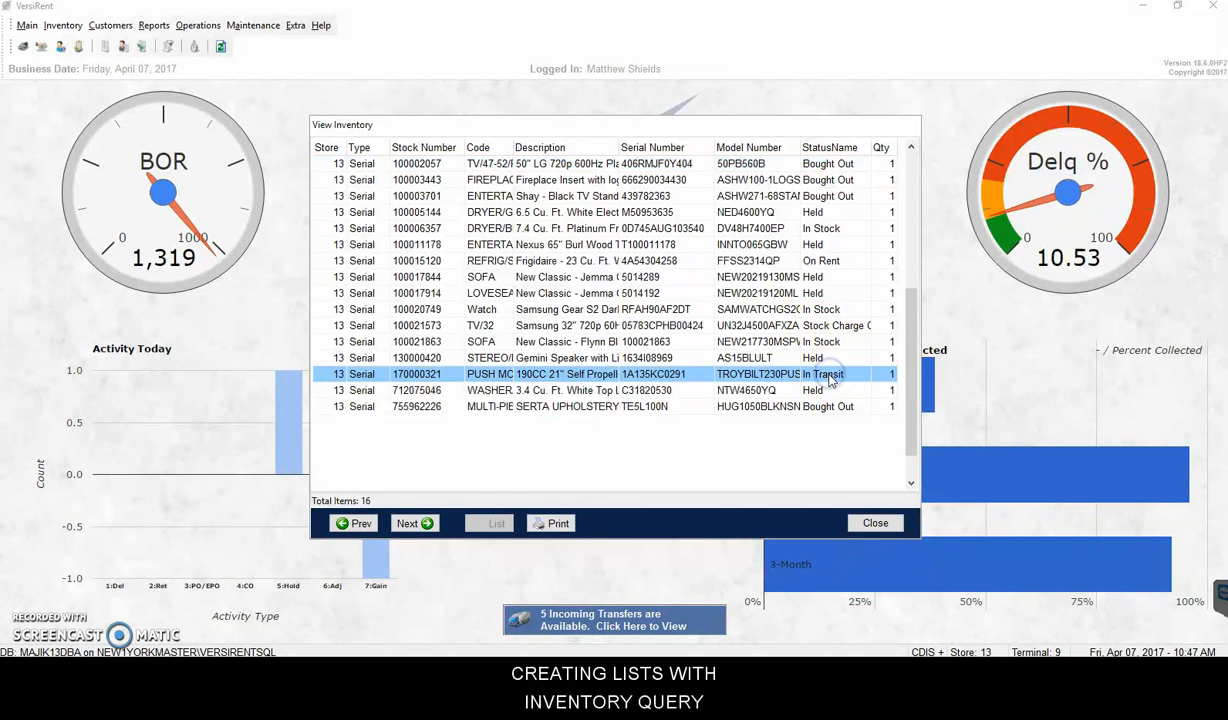
pyautogui.click(834, 407)
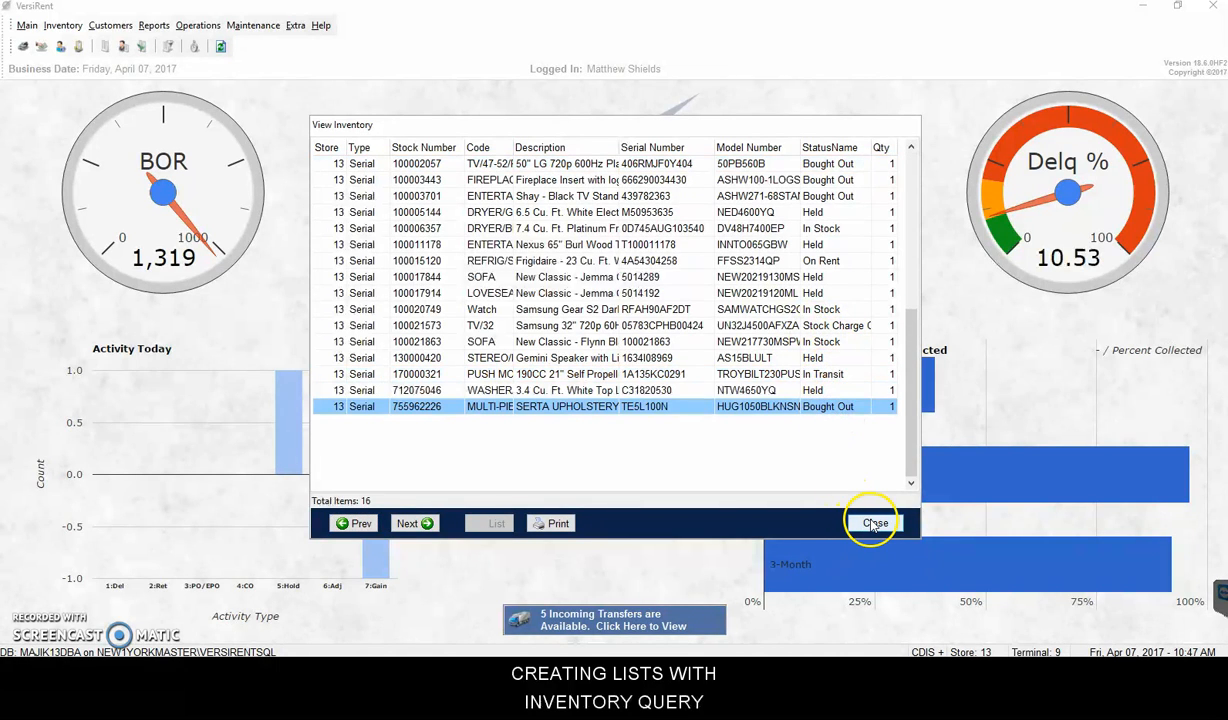
pyautogui.click(872, 521)
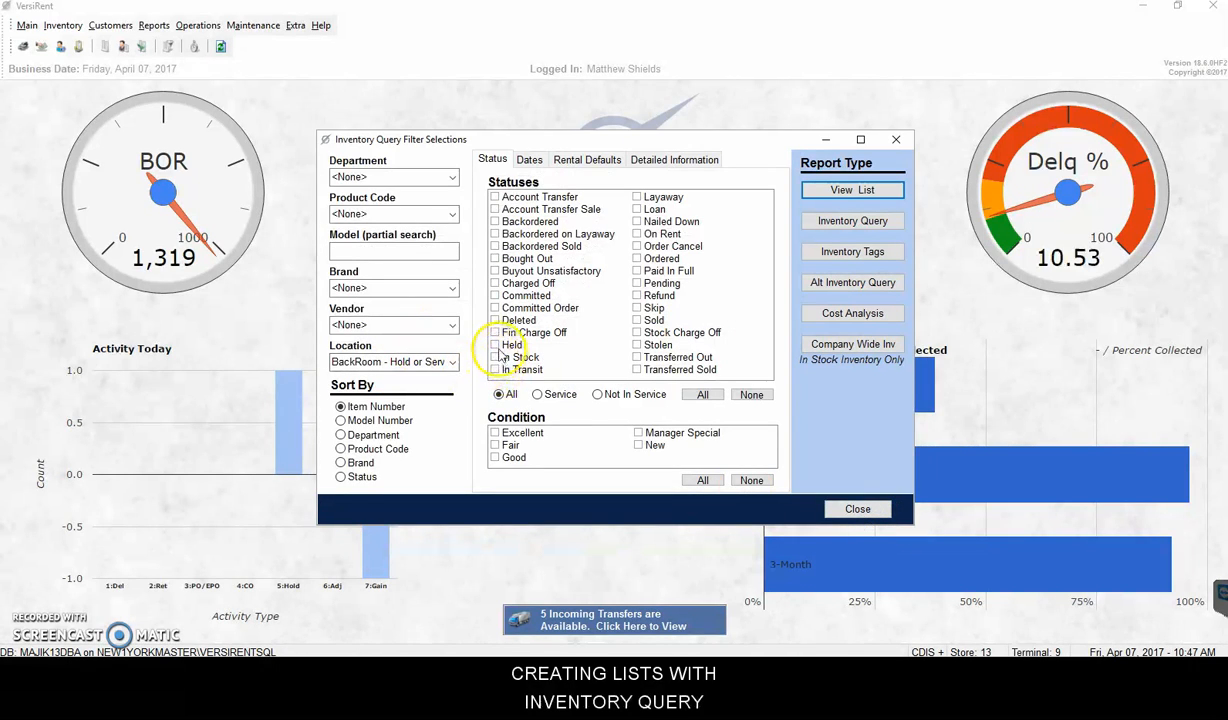
# Limit the query to Held and On Rent statuses, view the list, and preview its printable report.
pyautogui.click(497, 345)
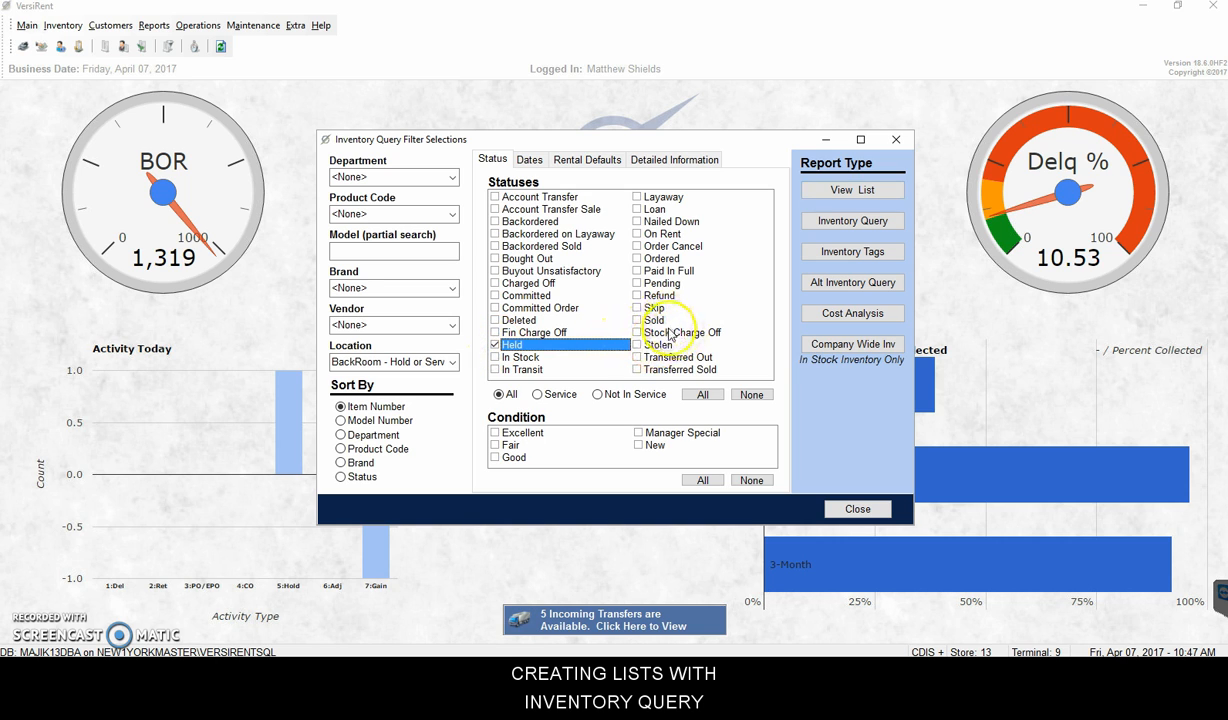
pyautogui.click(636, 234)
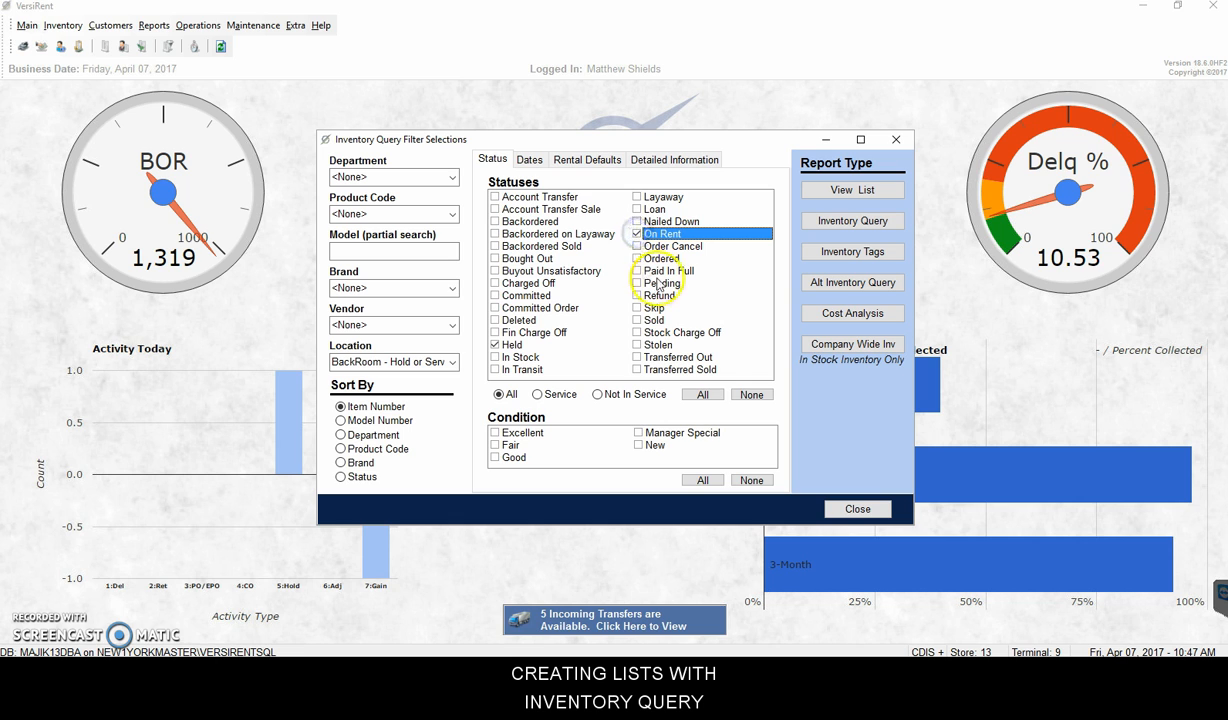
pyautogui.click(855, 189)
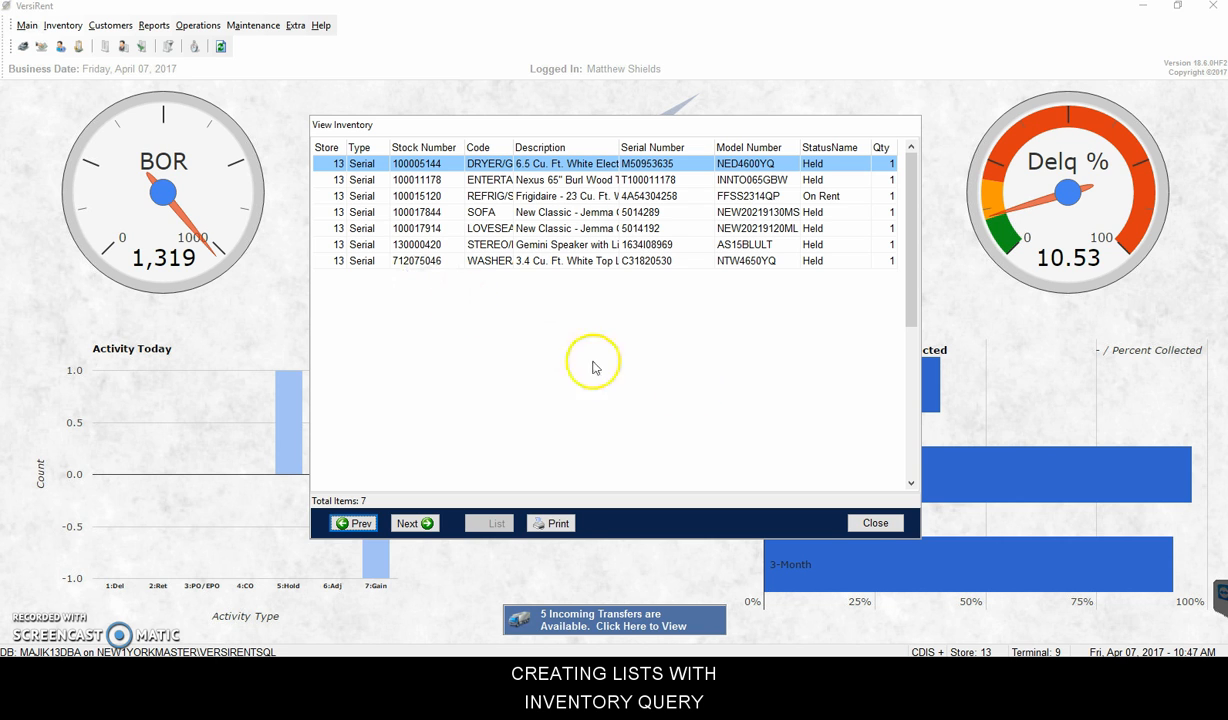
pyautogui.click(553, 522)
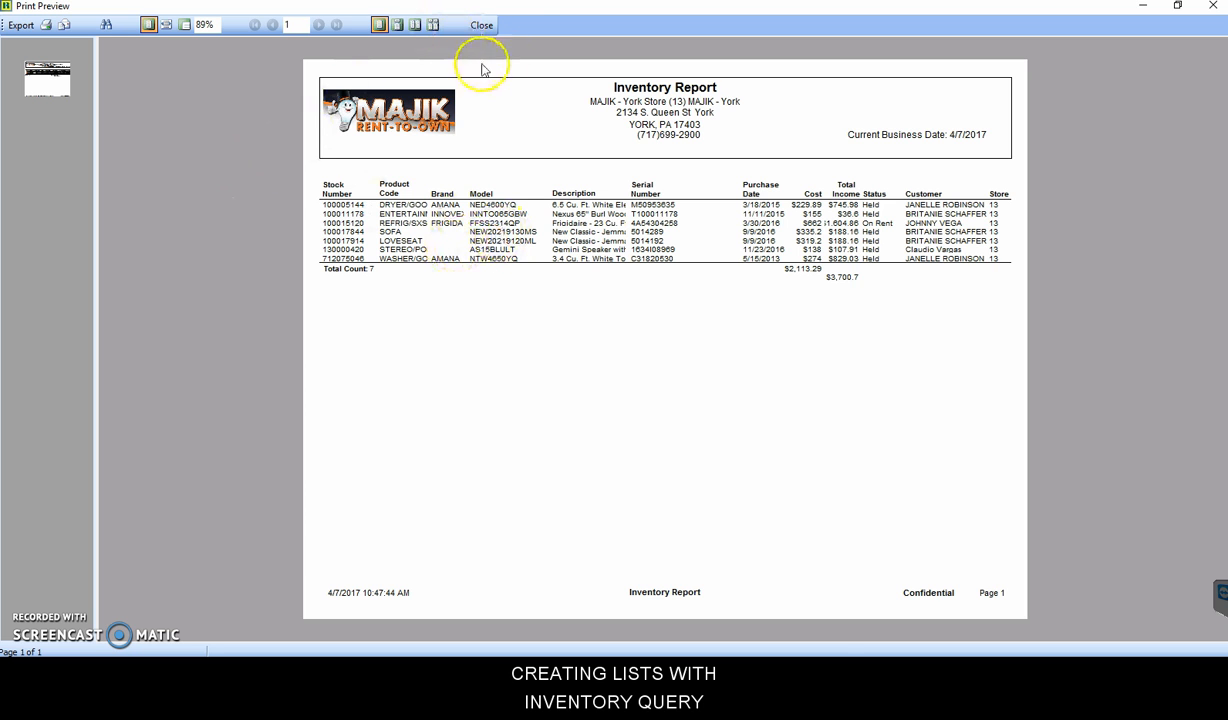
pyautogui.click(481, 25)
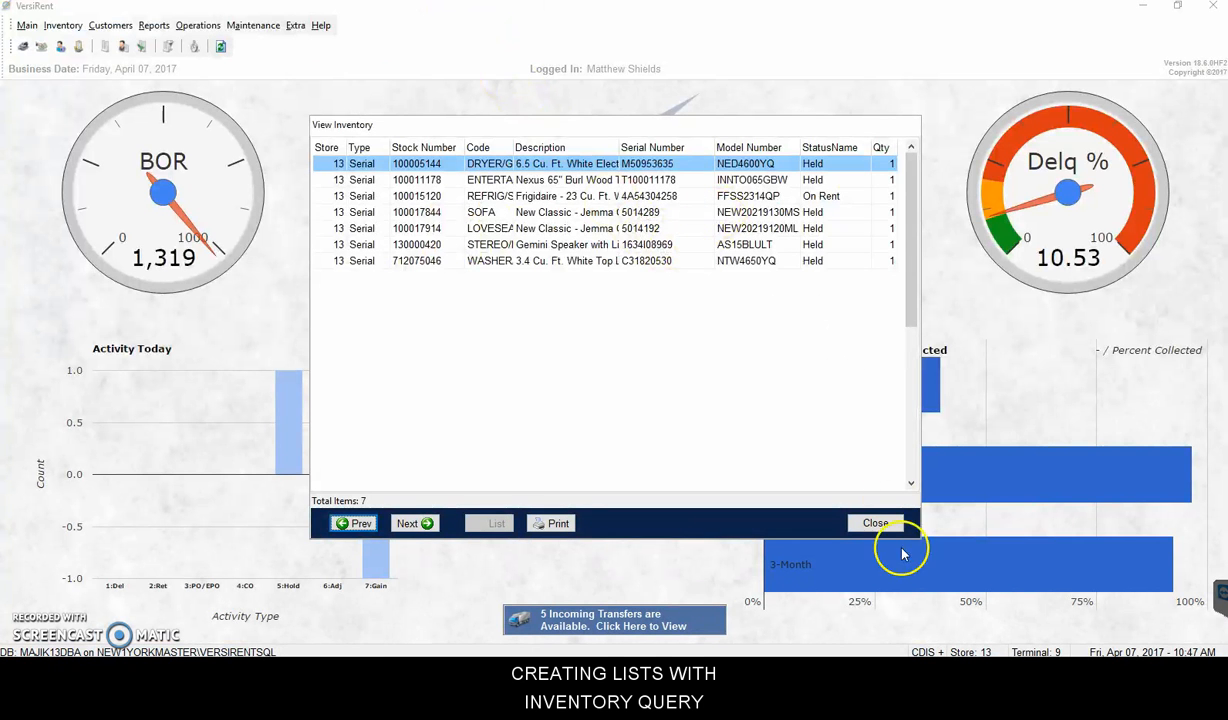
pyautogui.click(875, 522)
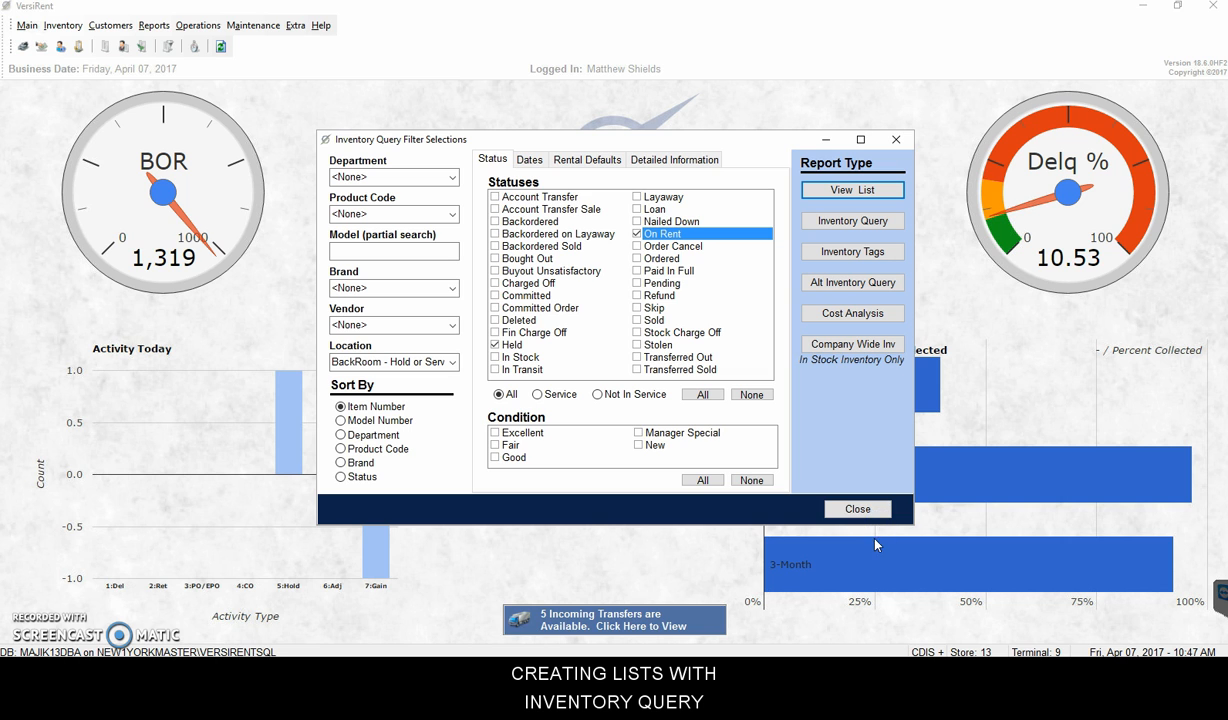
# Close the filter selections and reopen the Inventory Query report to start with blank filters.
pyautogui.click(896, 139)
pyautogui.click(153, 26)
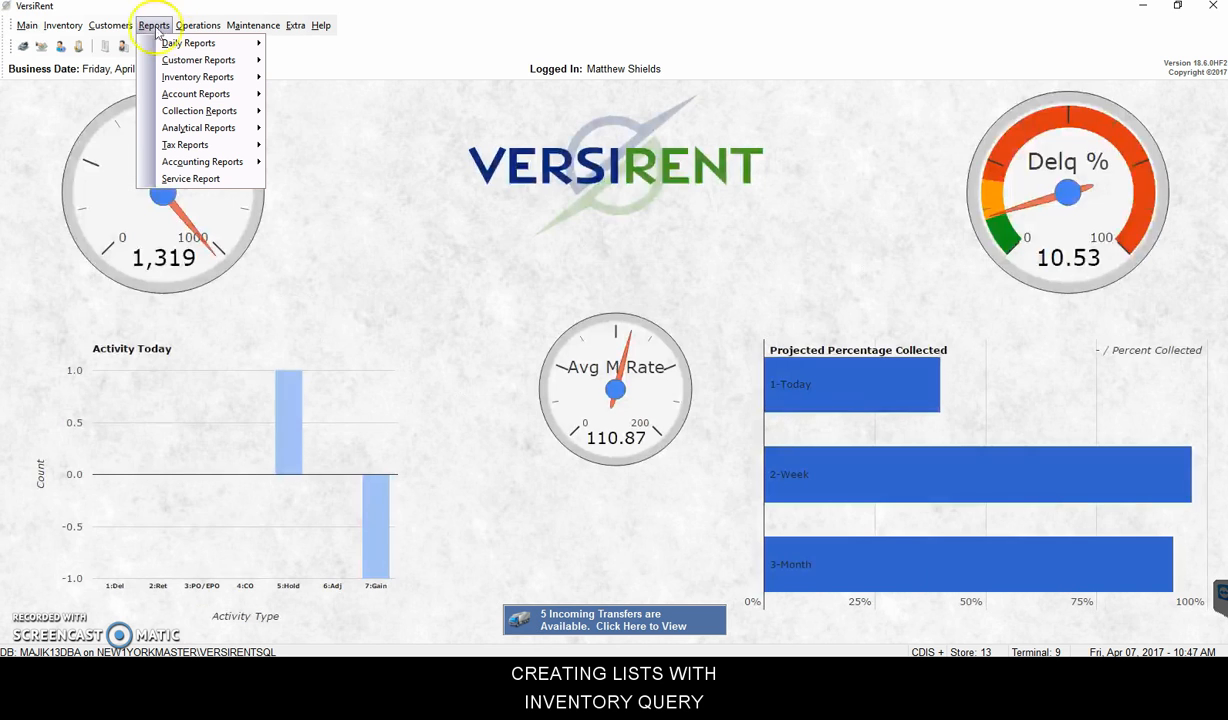
pyautogui.moveTo(193, 50)
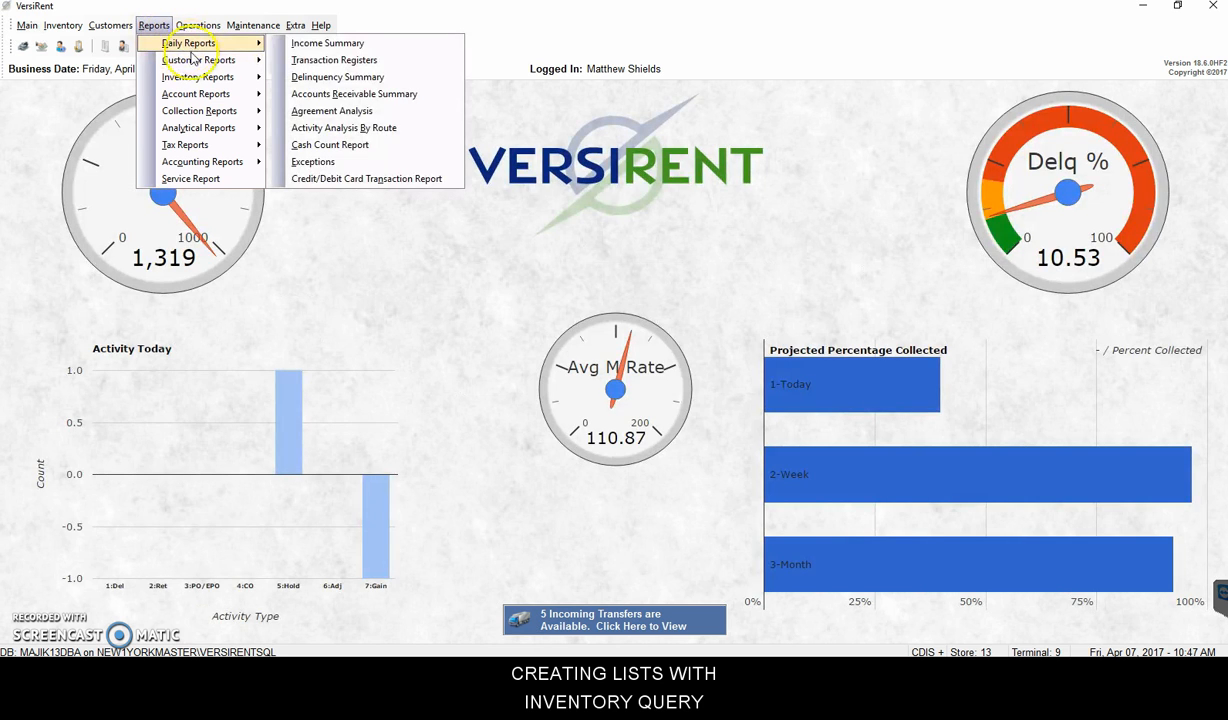
pyautogui.moveTo(194, 147)
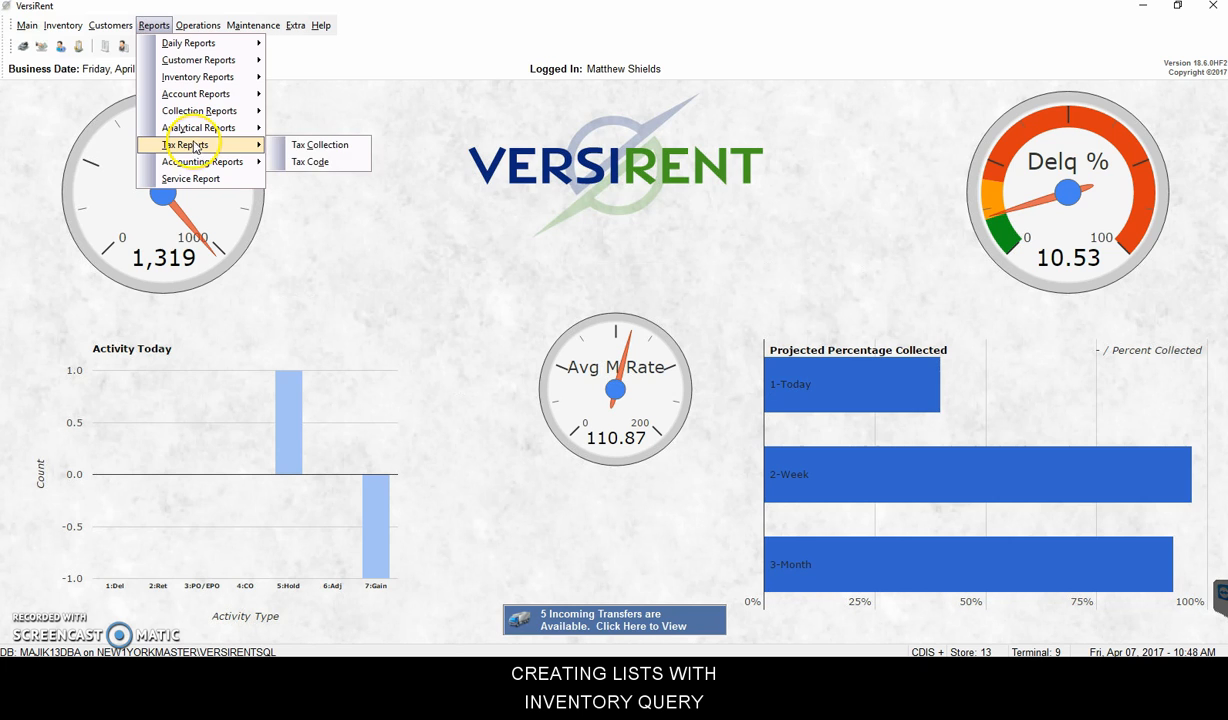
pyautogui.moveTo(215, 78)
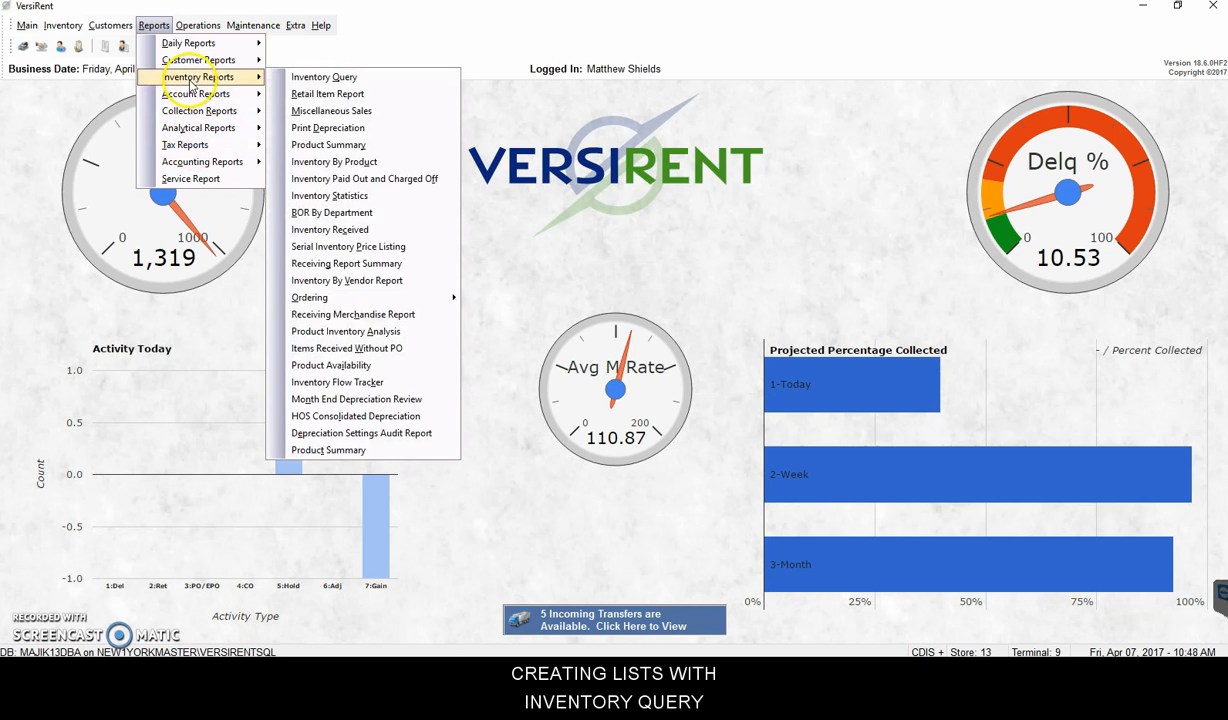
pyautogui.click(310, 80)
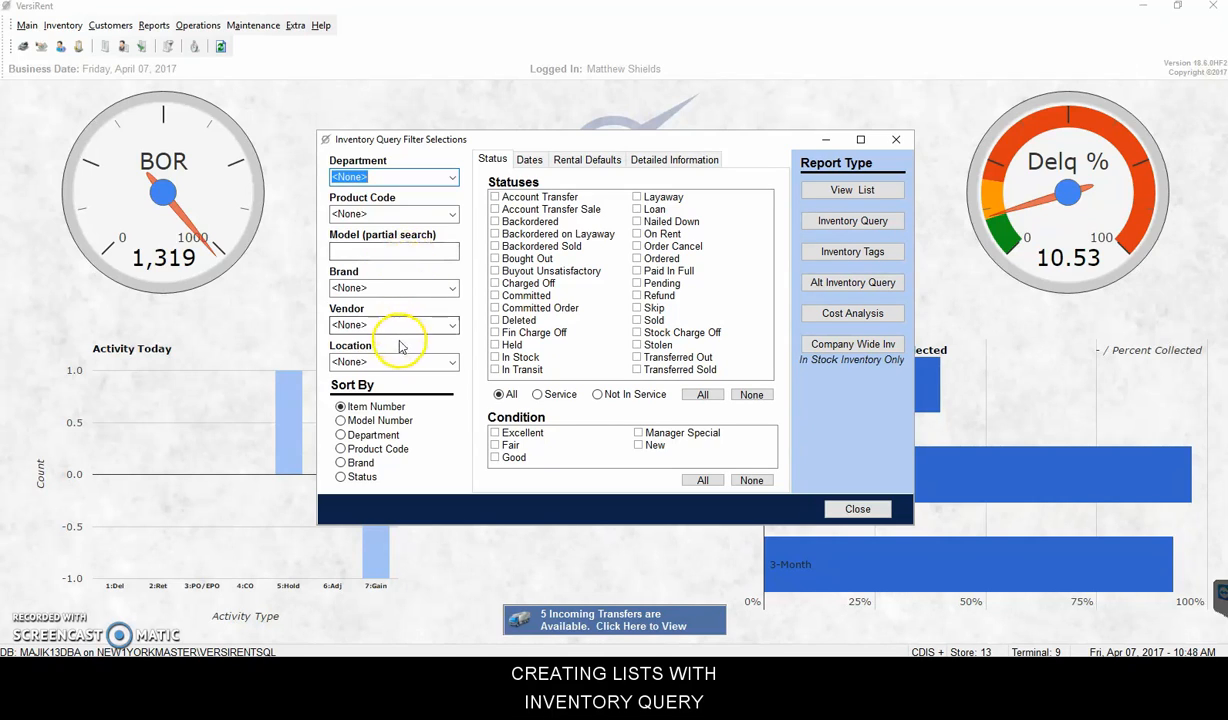
# Filter the query to In Stock items that have been idle for 200 to 9999 days.
pyautogui.click(494, 358)
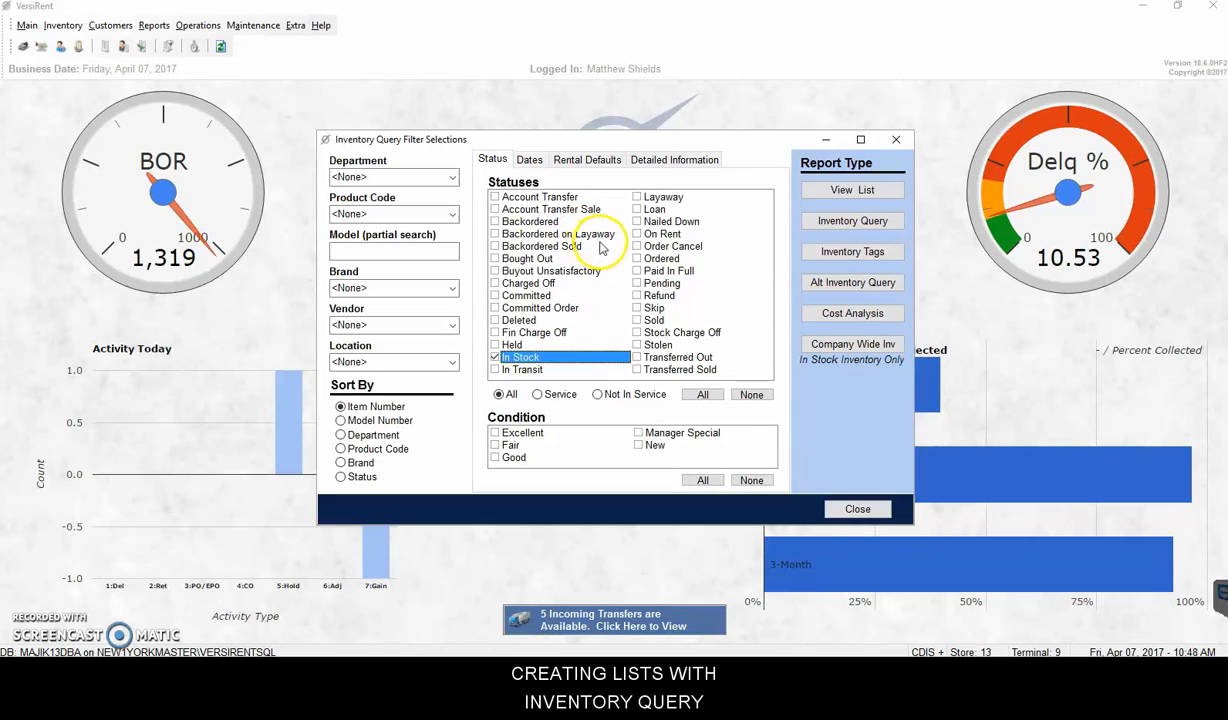
pyautogui.click(673, 162)
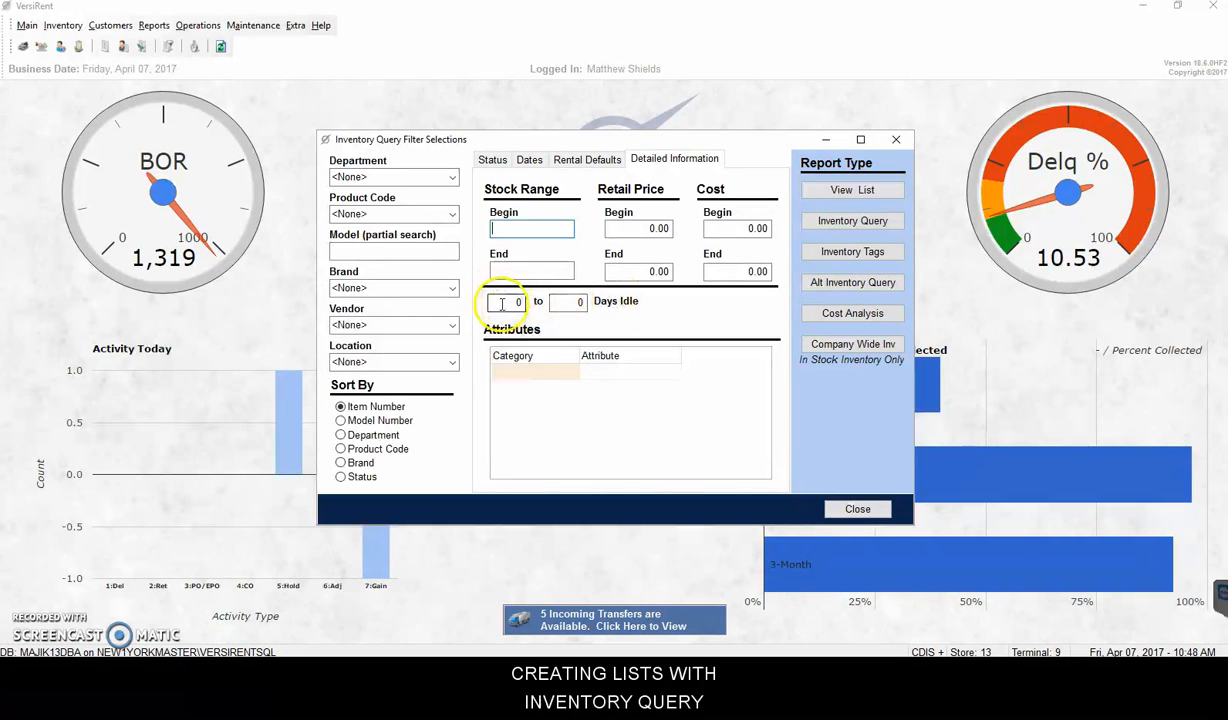
pyautogui.moveTo(502, 302); pyautogui.dragTo(537, 301)
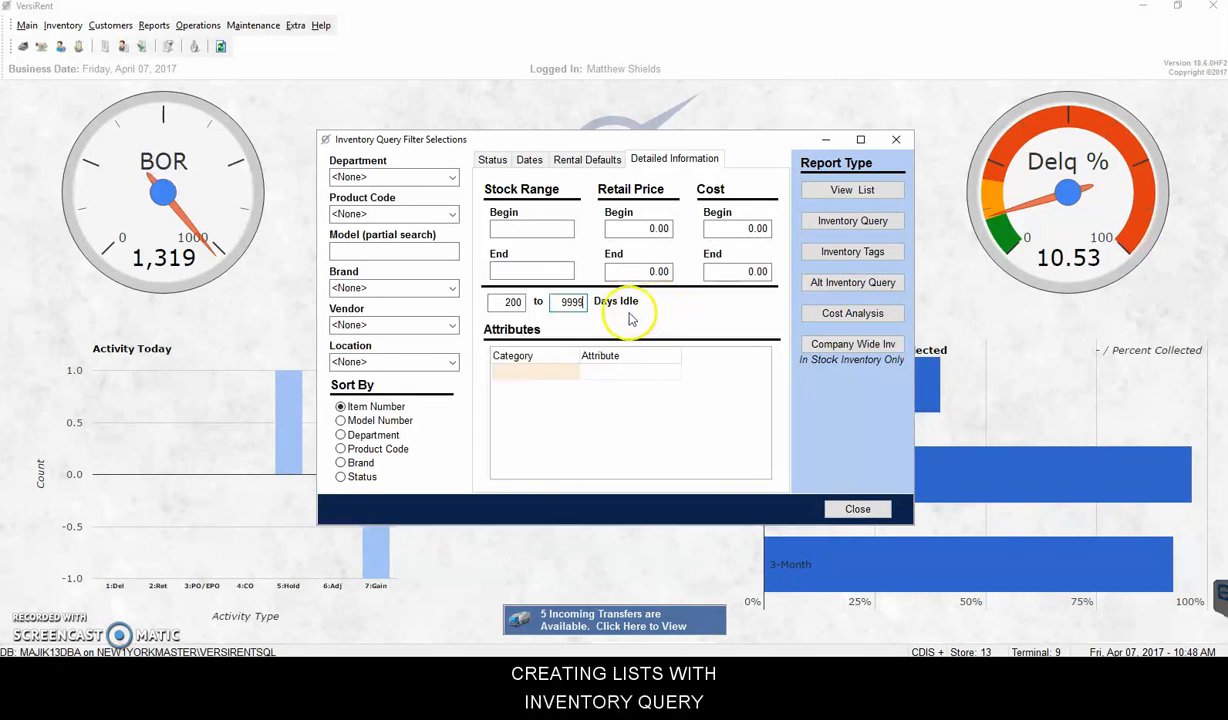
# Set the cost range from 100.00 to 9999.99 and recheck the chosen status and detail filters.
pyautogui.click(730, 230)
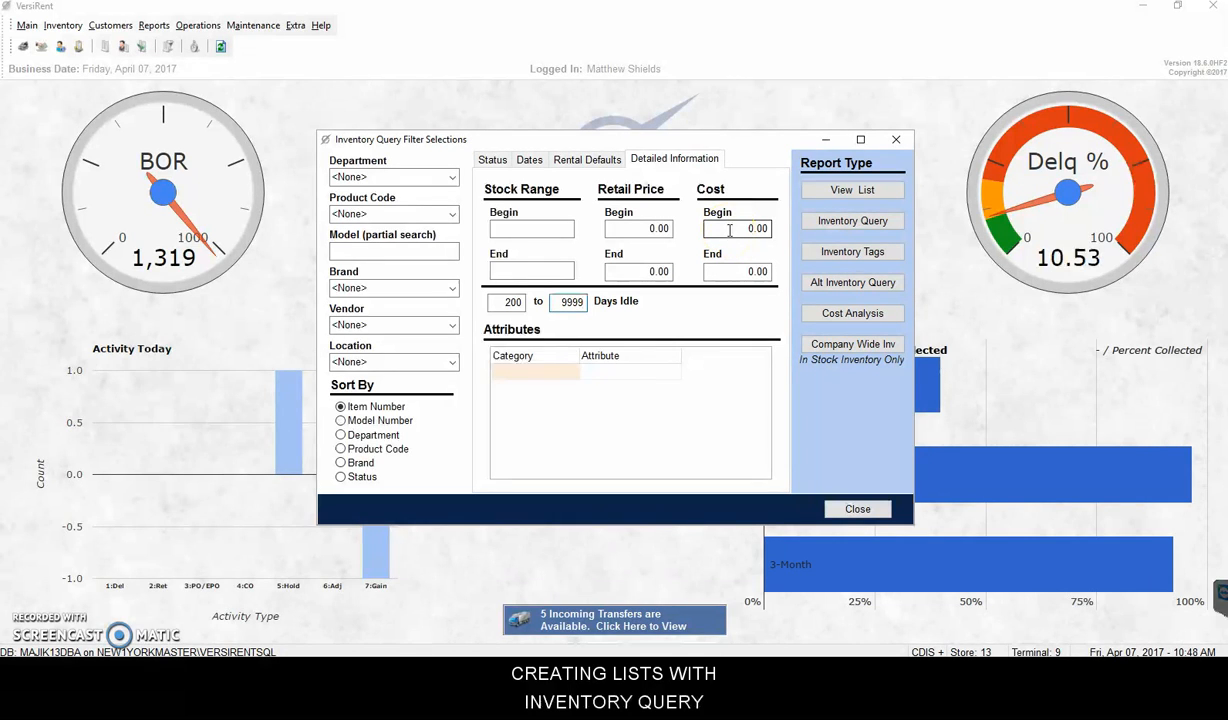
pyautogui.doubleClick(733, 229)
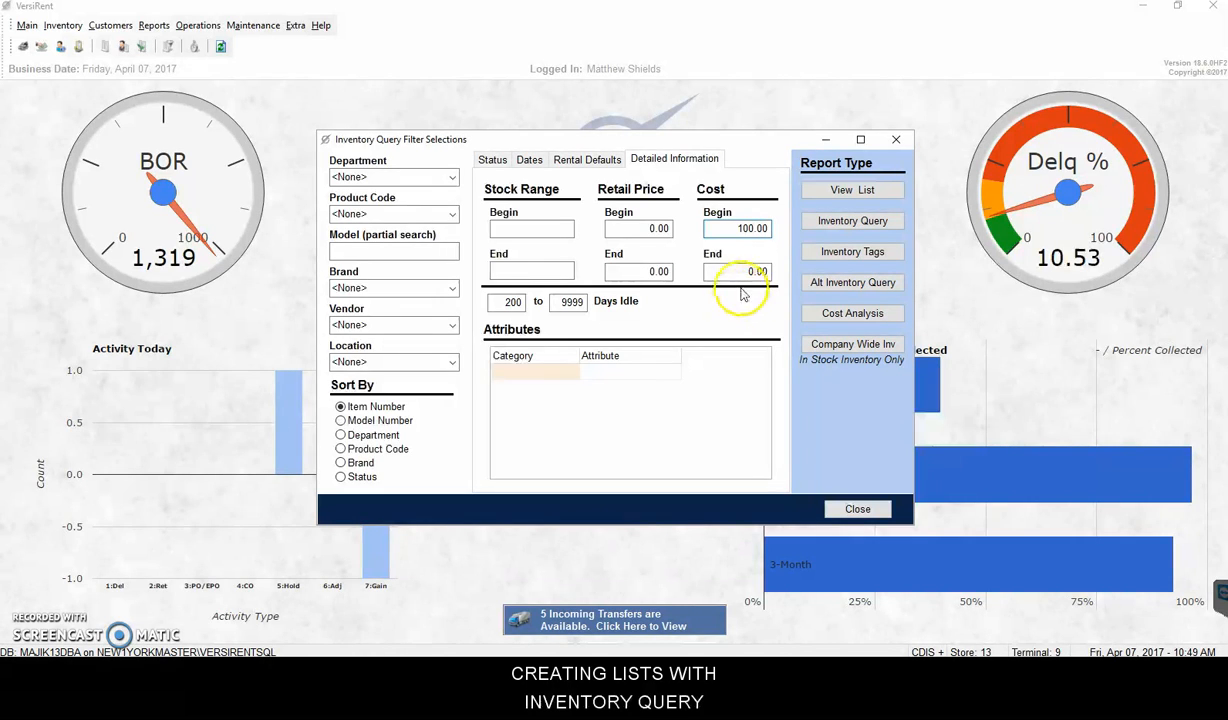
pyautogui.doubleClick(745, 272)
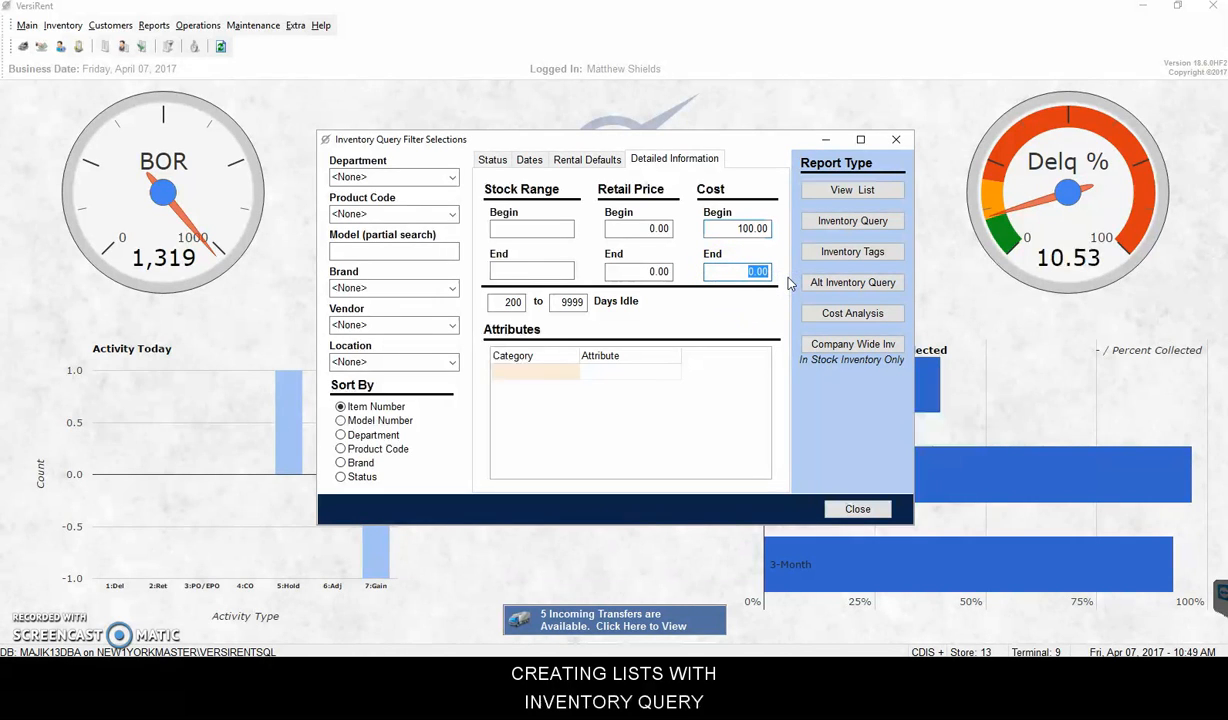
pyautogui.write('9999.99')
pyautogui.click(500, 162)
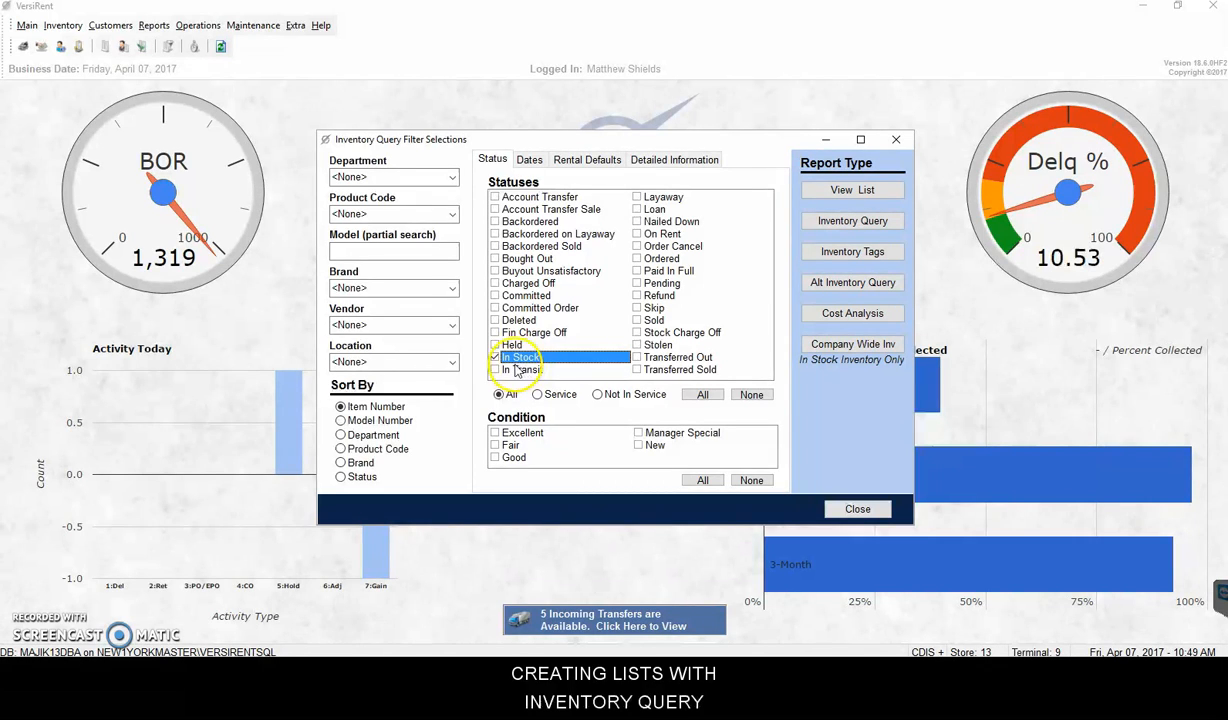
pyautogui.click(664, 161)
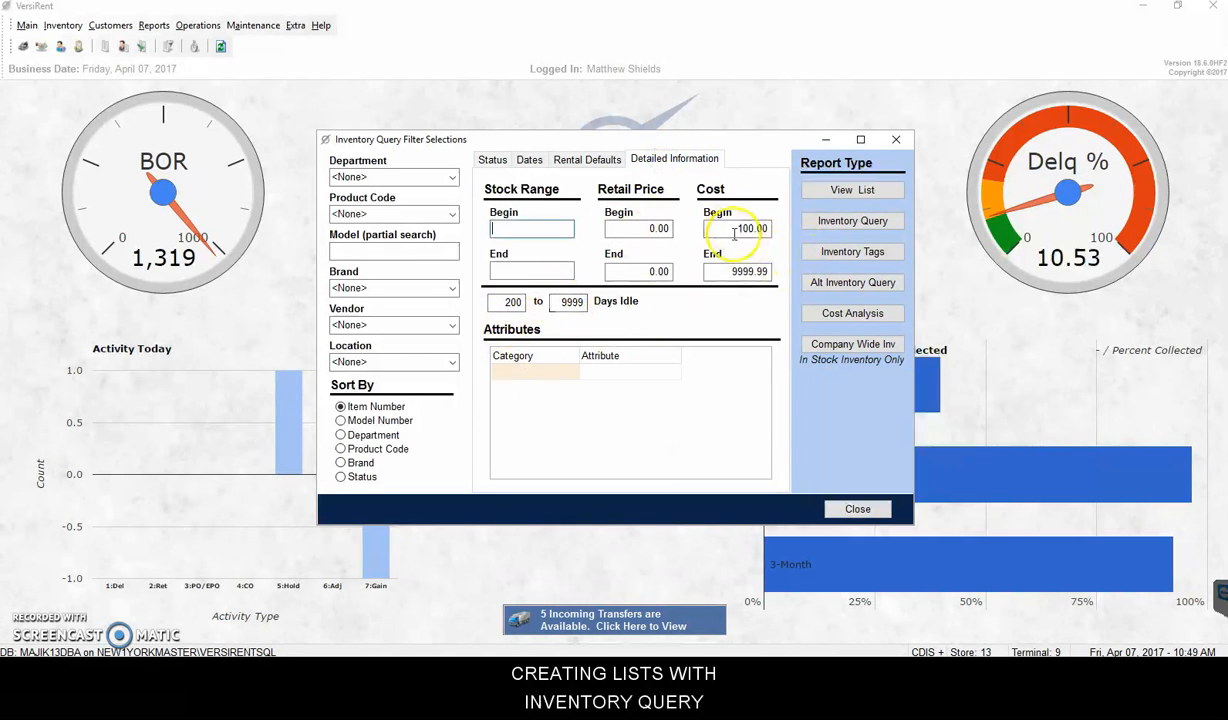
# View the list of In Stock items matching the filters, preview its printable report, and return to the filter selections.
pyautogui.click(852, 189)
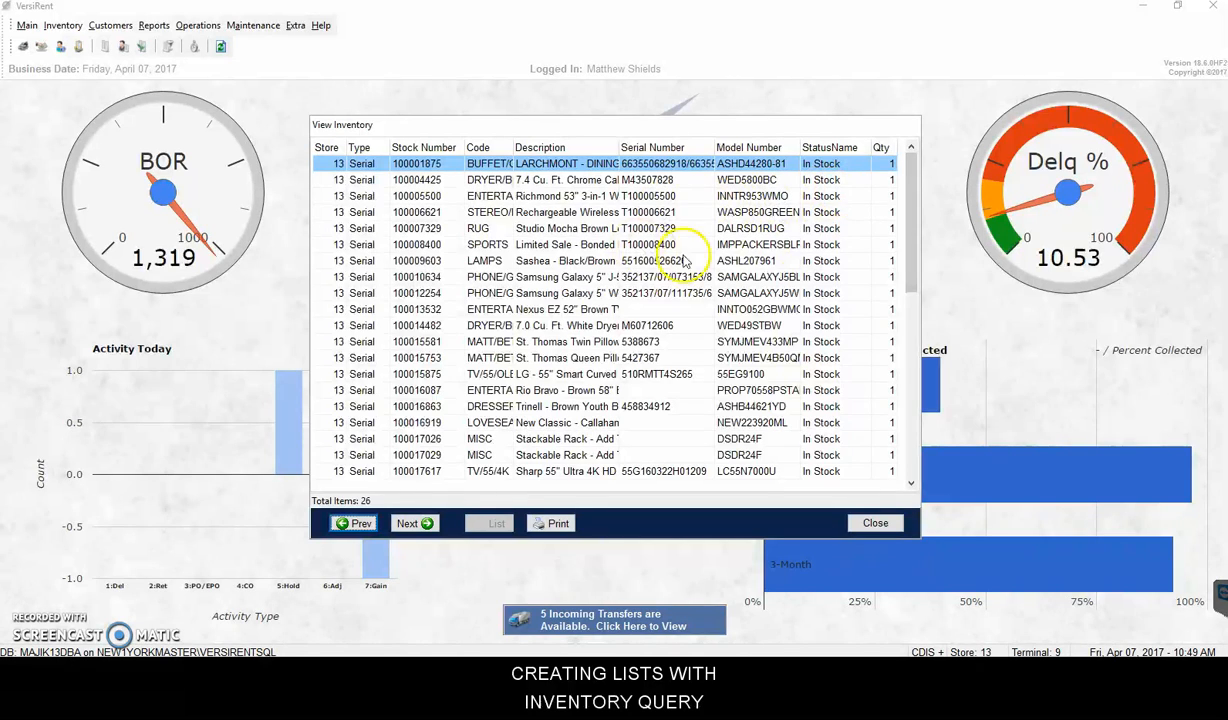
pyautogui.moveTo(912, 210); pyautogui.dragTo(892, 421)
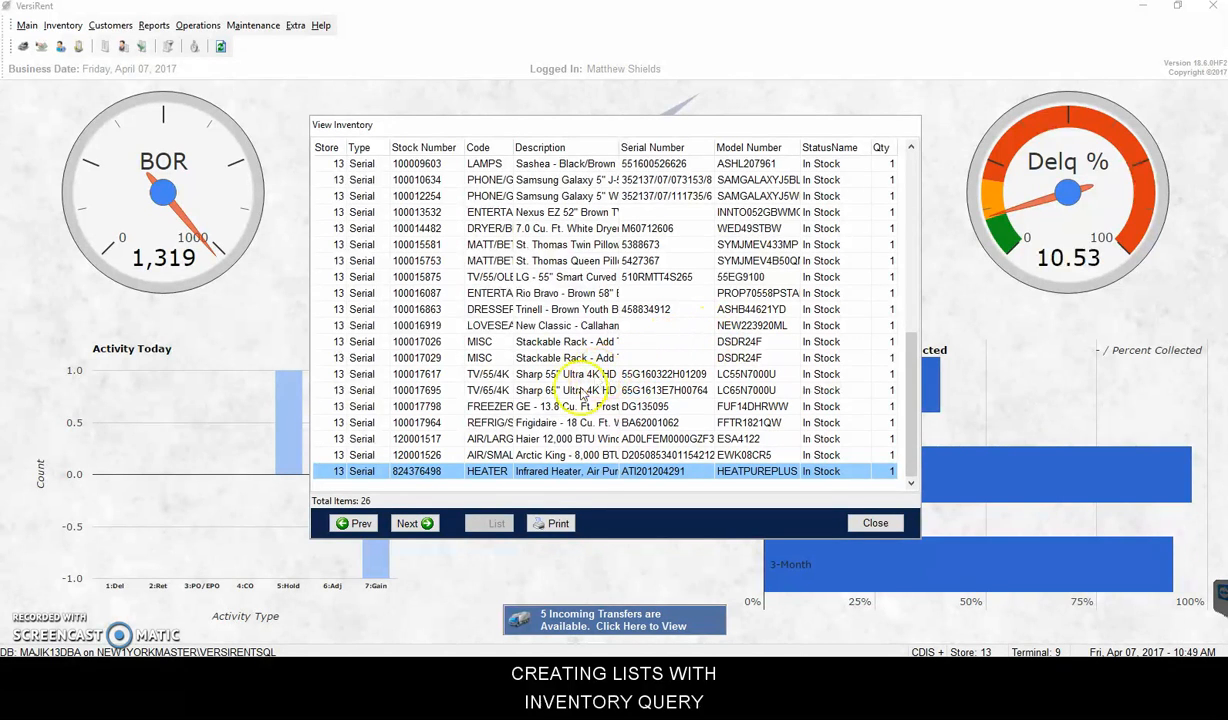
pyautogui.click(549, 524)
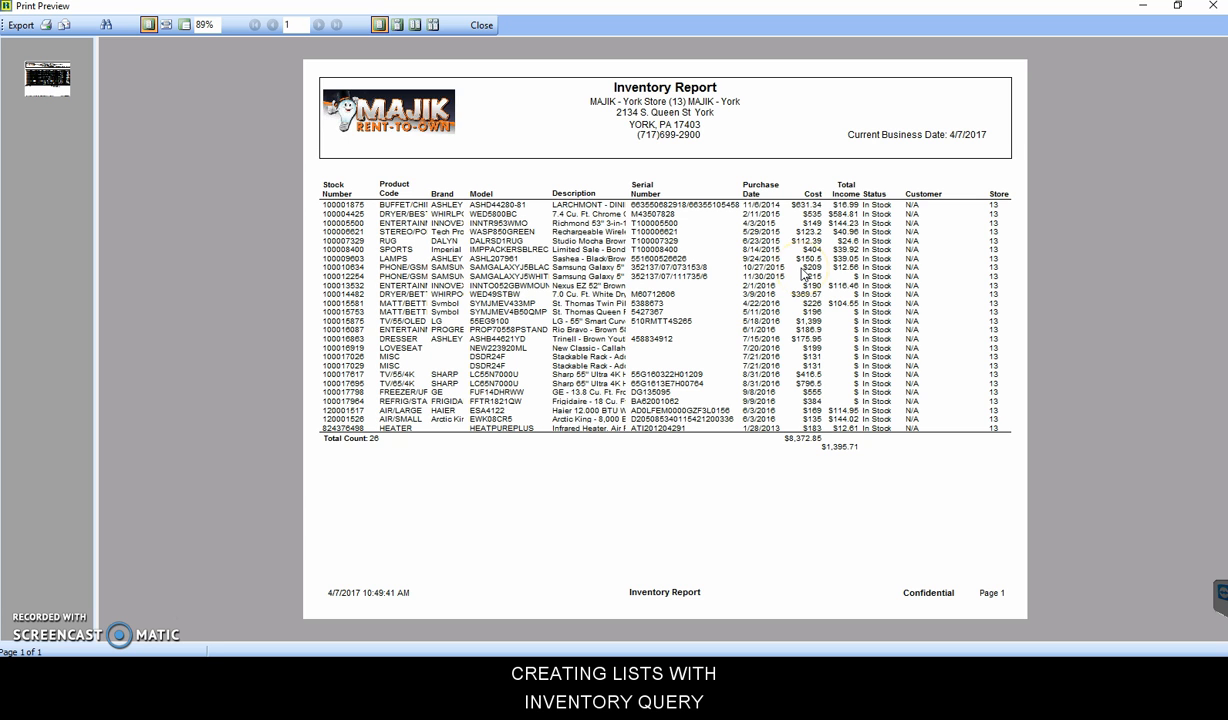
pyautogui.click(481, 27)
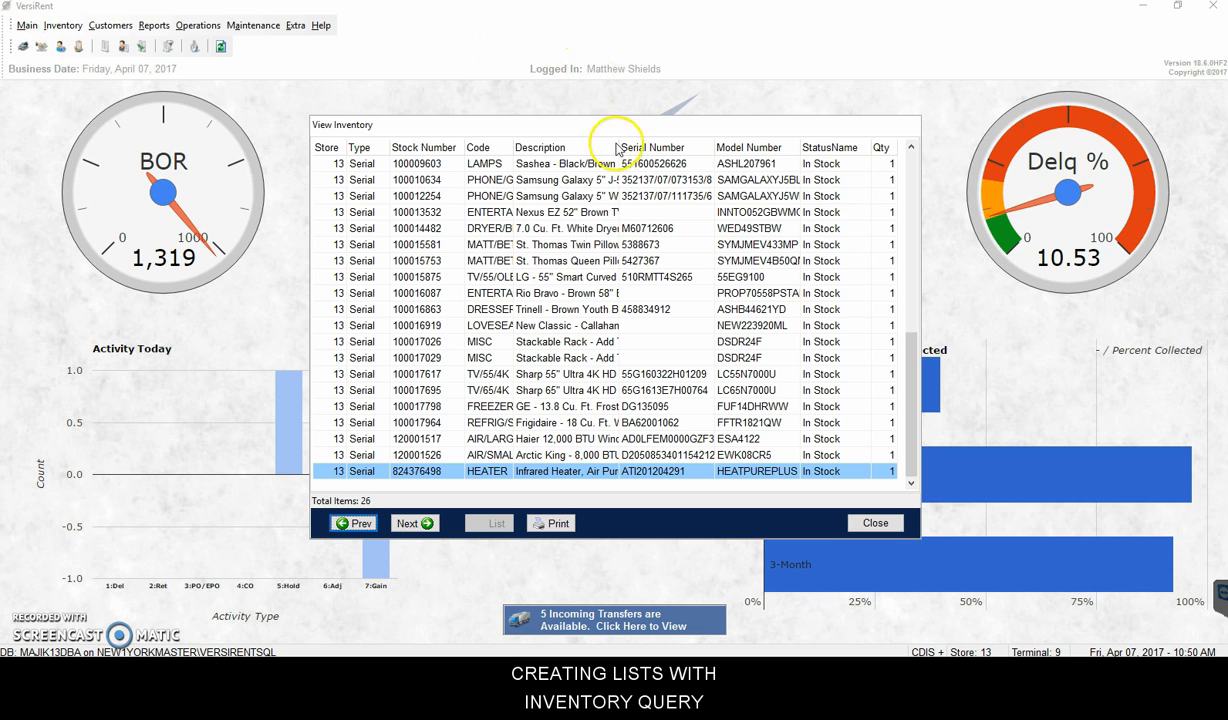
pyautogui.click(876, 523)
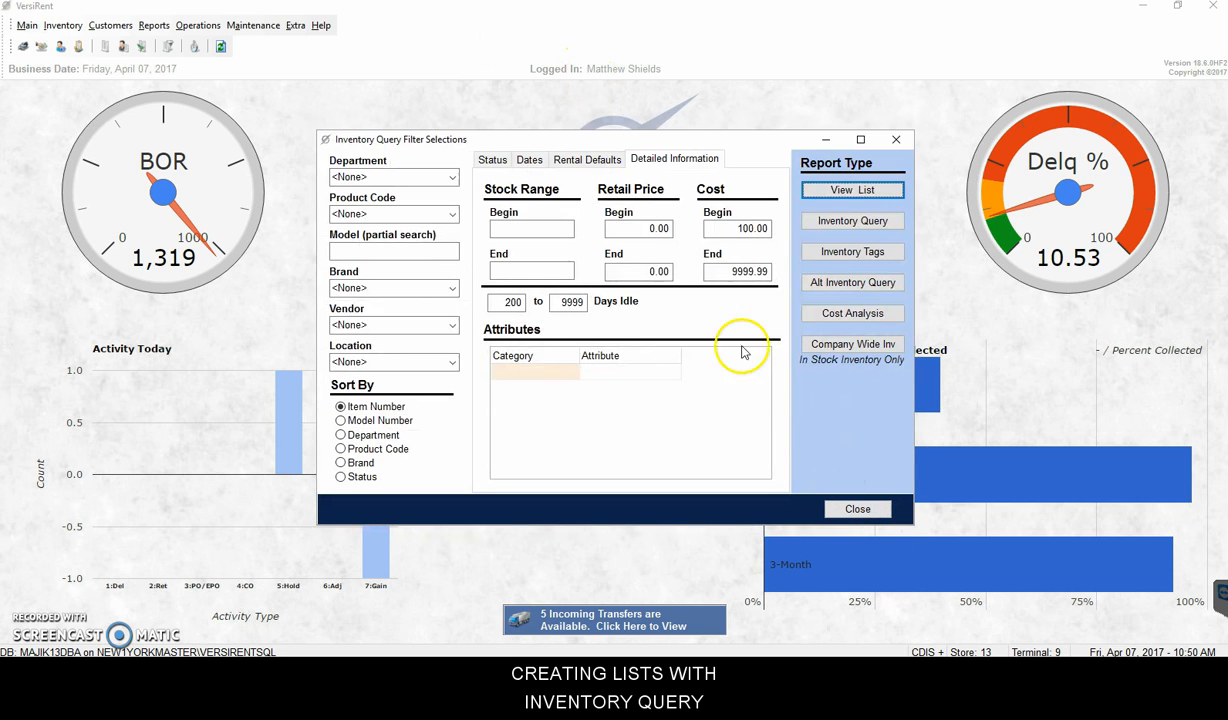
# Reset both ends of the days idle range to 0 and clear the beginning and ending cost to 0.00.
pyautogui.click(490, 303)
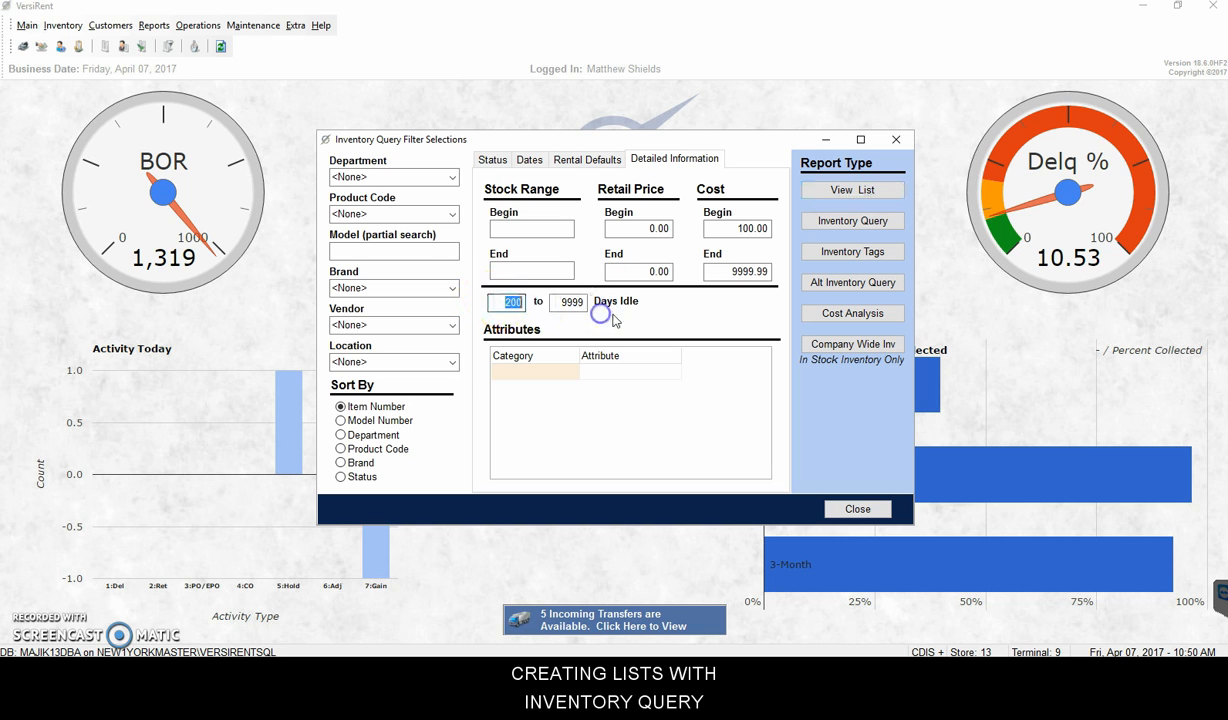
pyautogui.write('0')
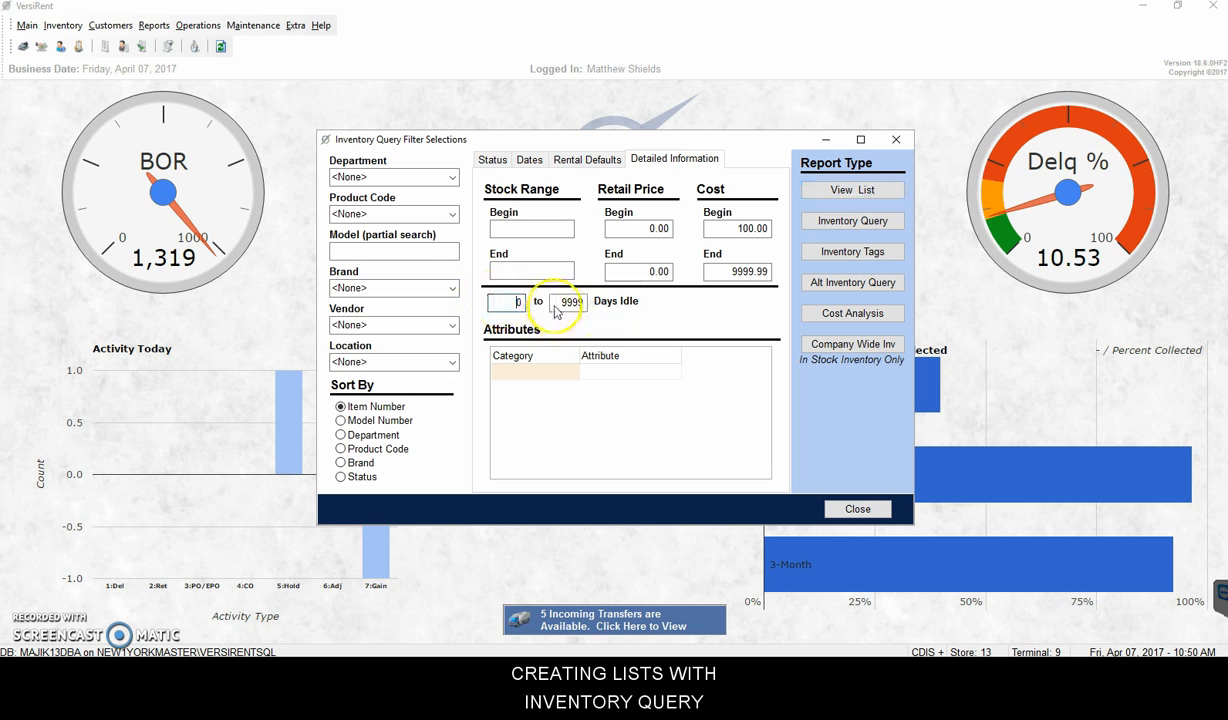
pyautogui.click(558, 303)
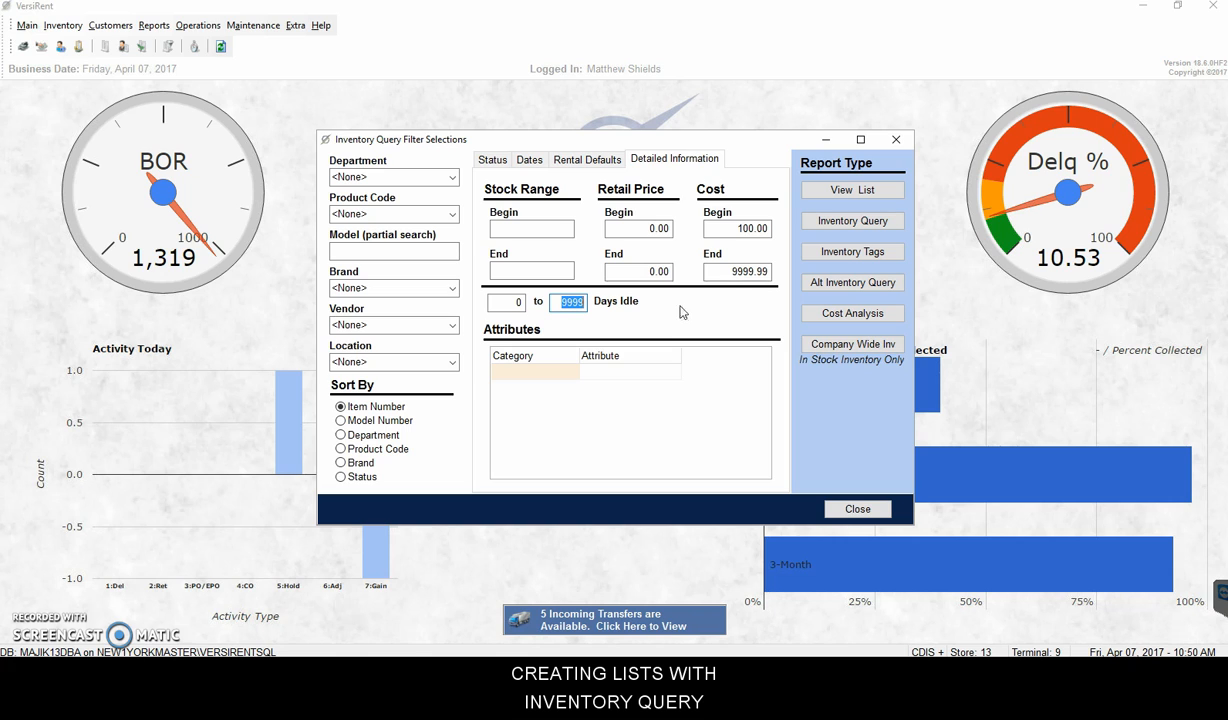
pyautogui.write('0')
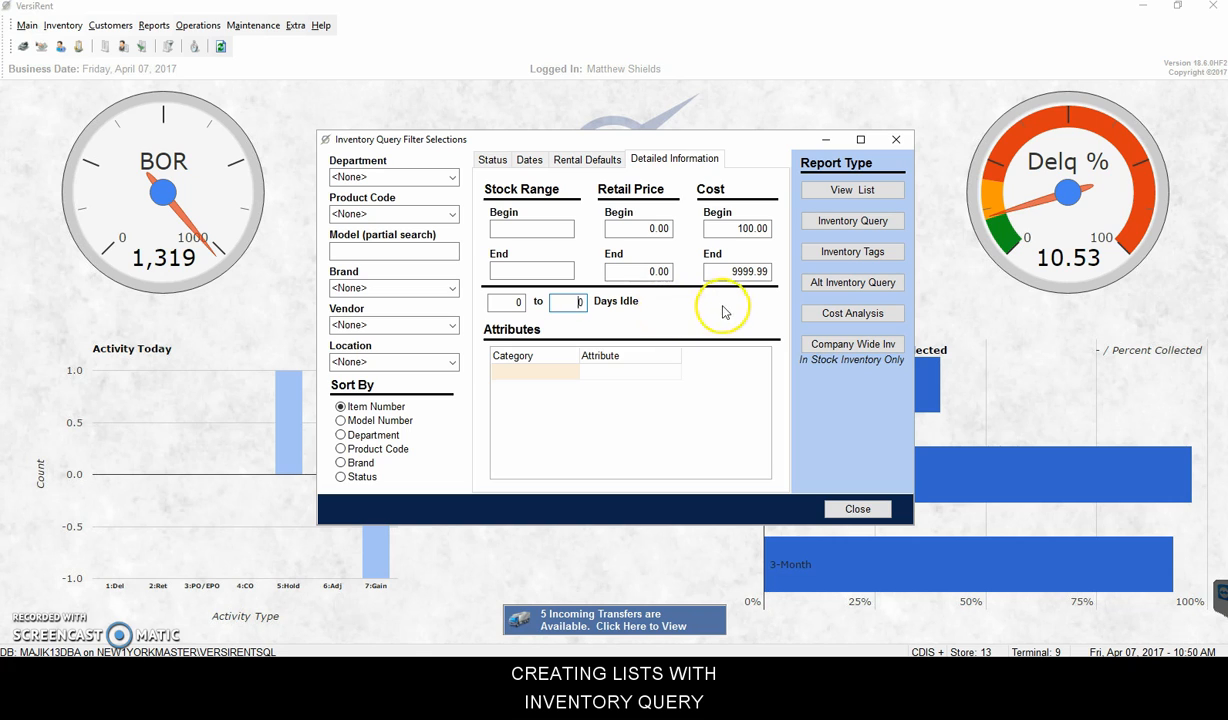
pyautogui.click(734, 228)
pyautogui.press('Delete')
pyautogui.click(740, 272)
pyautogui.press('Delete')
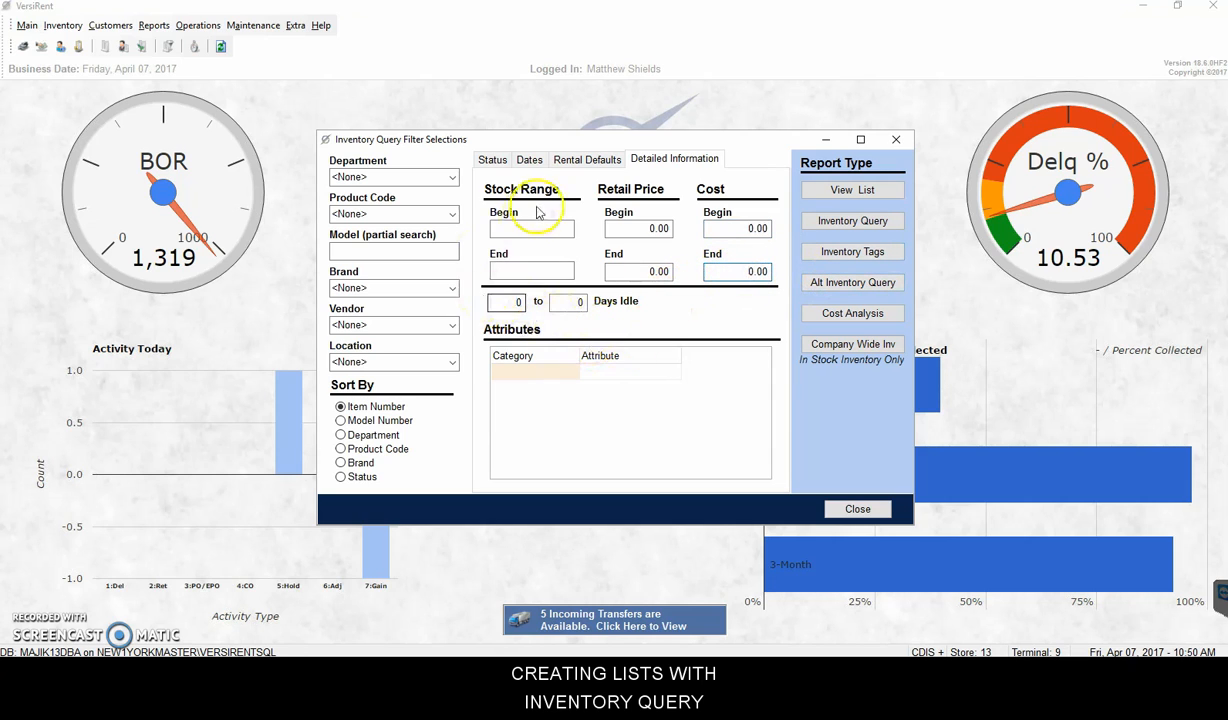
# Restrict the In Stock query to items in New condition.
pyautogui.click(497, 160)
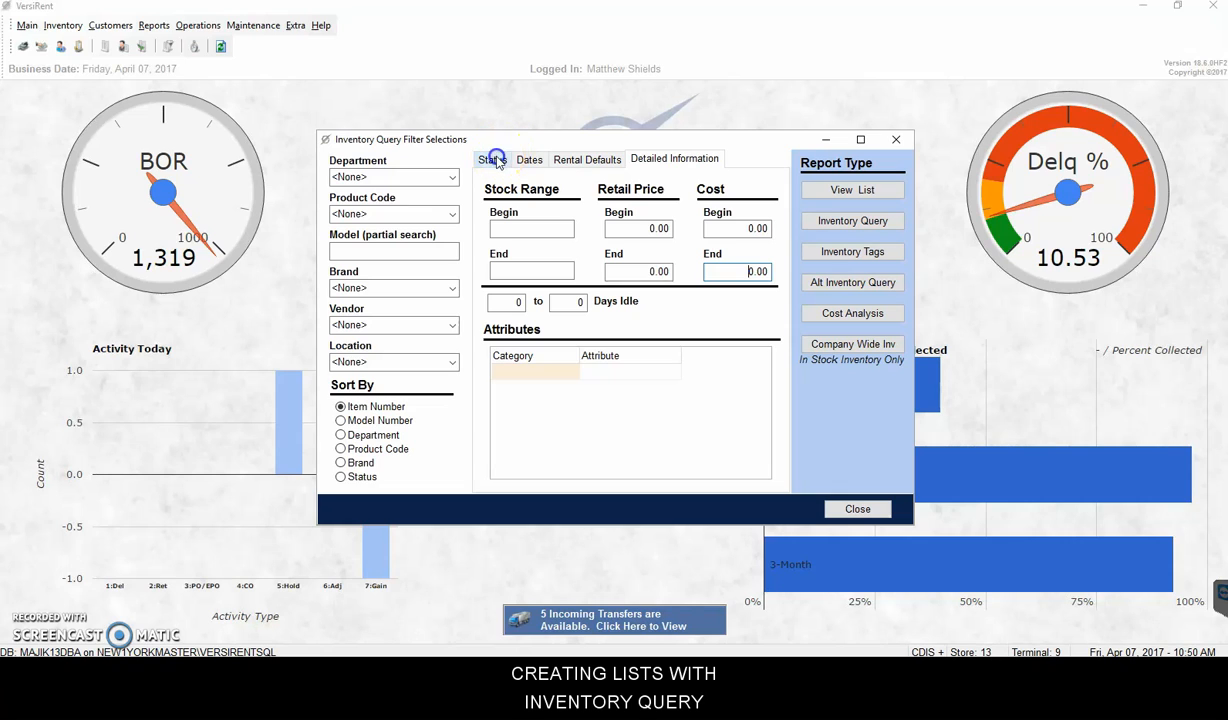
pyautogui.click(493, 160)
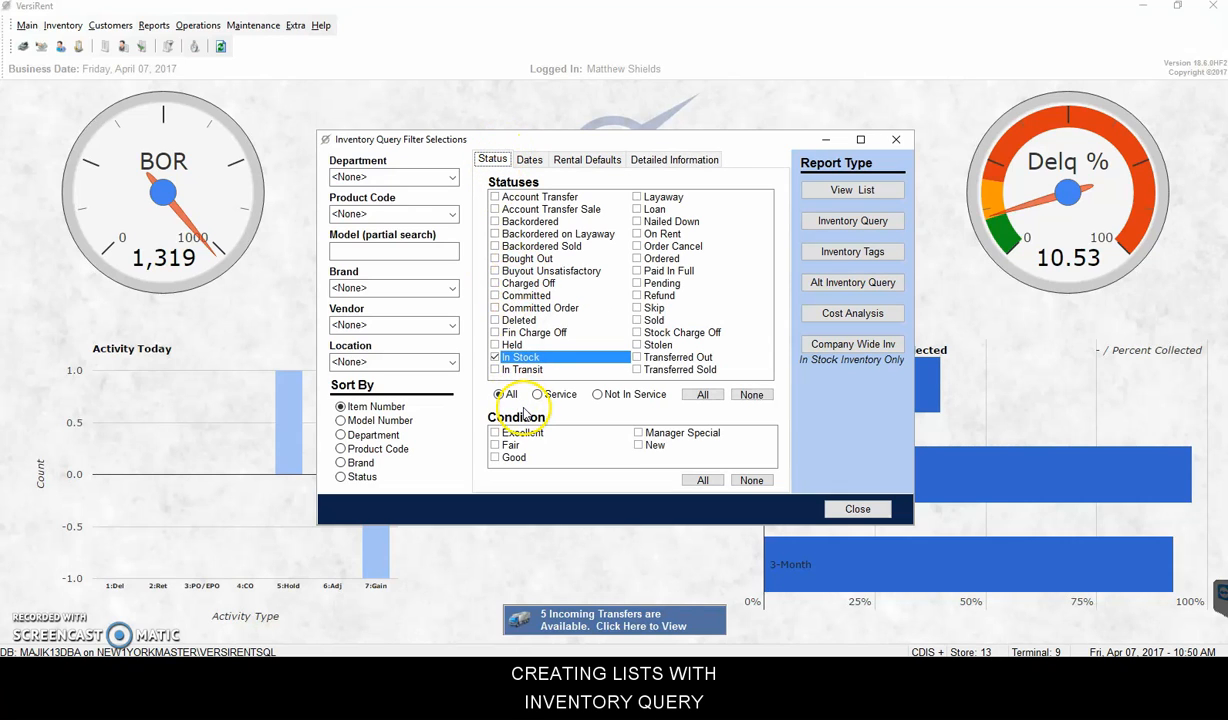
pyautogui.click(638, 446)
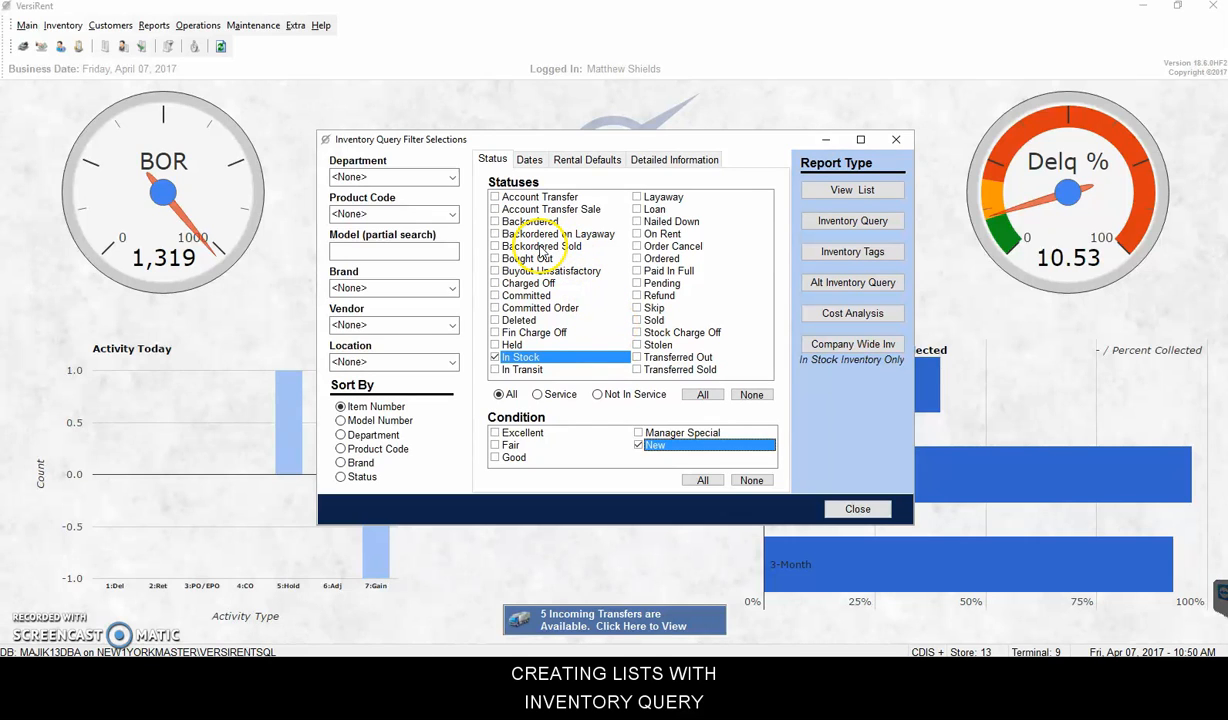
# Set the days idle range to 180 through 9999 and the cost range to 100.00 through 9999.99.
pyautogui.click(679, 158)
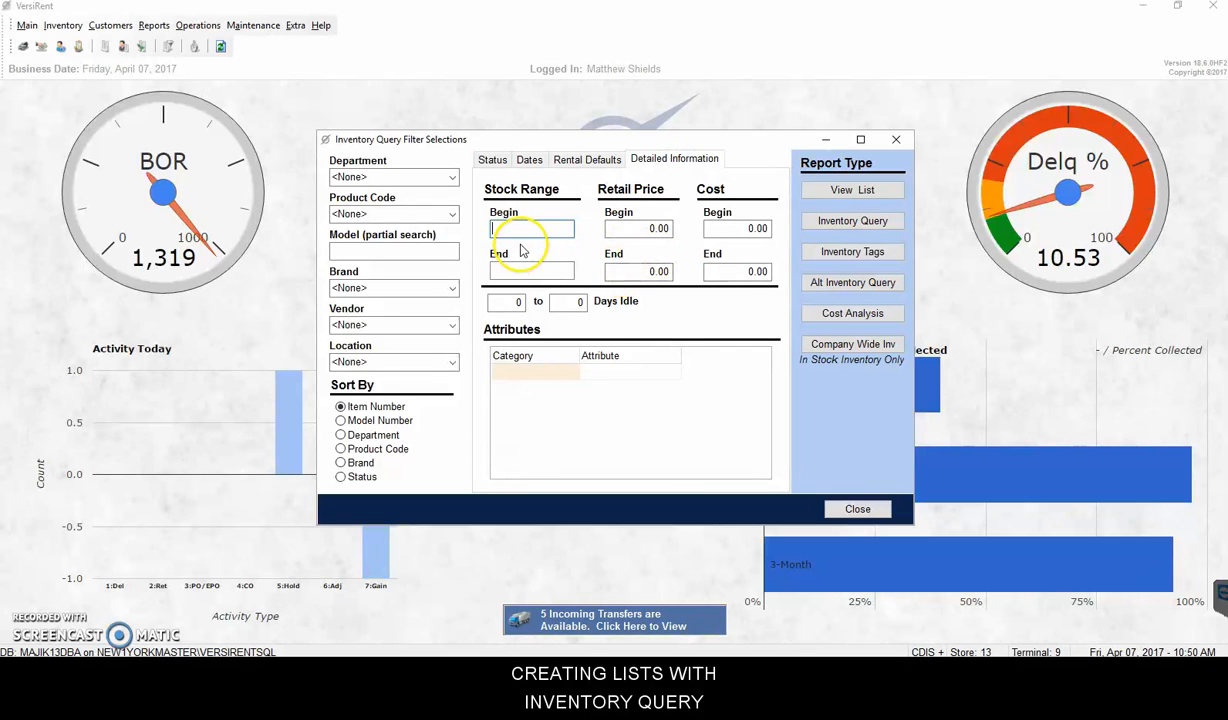
pyautogui.click(512, 302)
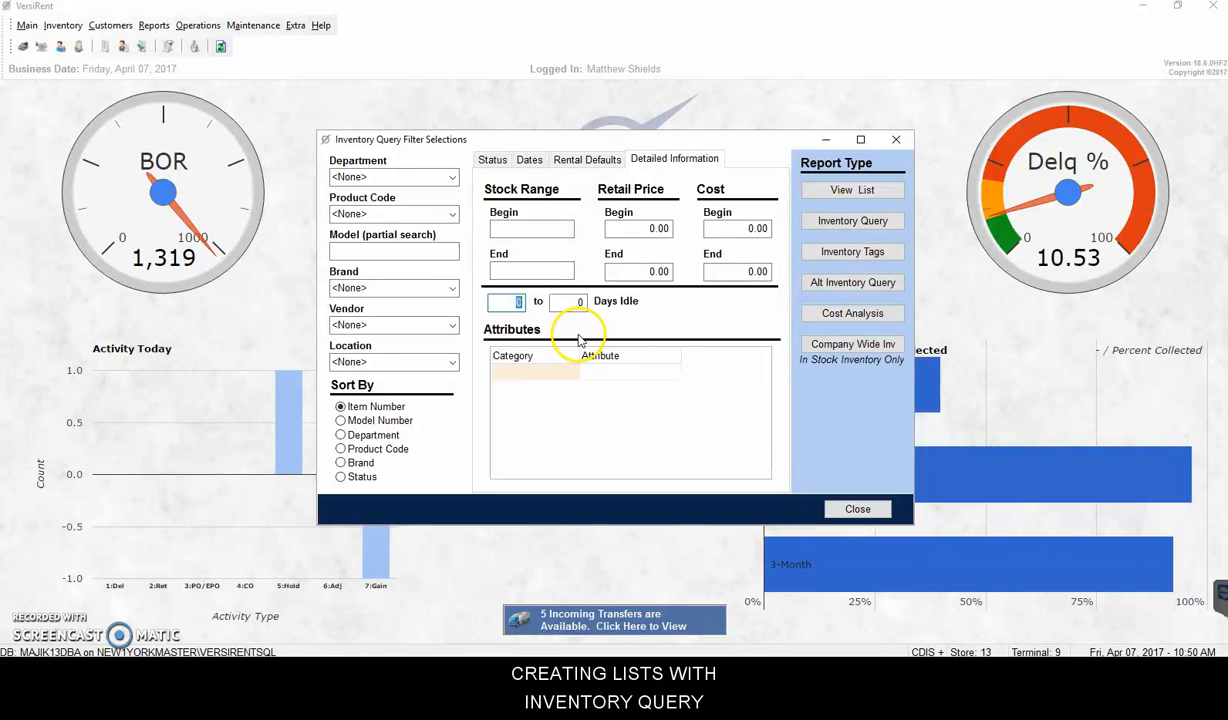
pyautogui.write('180')
pyautogui.press('Tab')
pyautogui.write('9999')
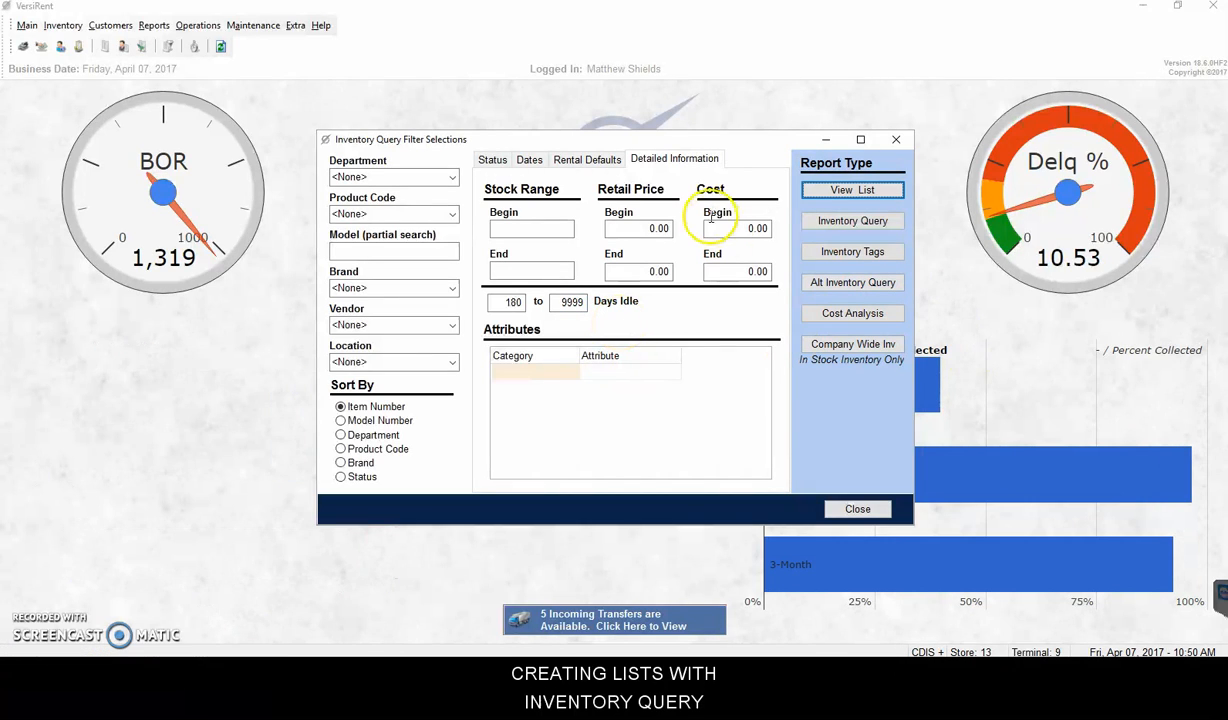
pyautogui.click(740, 228)
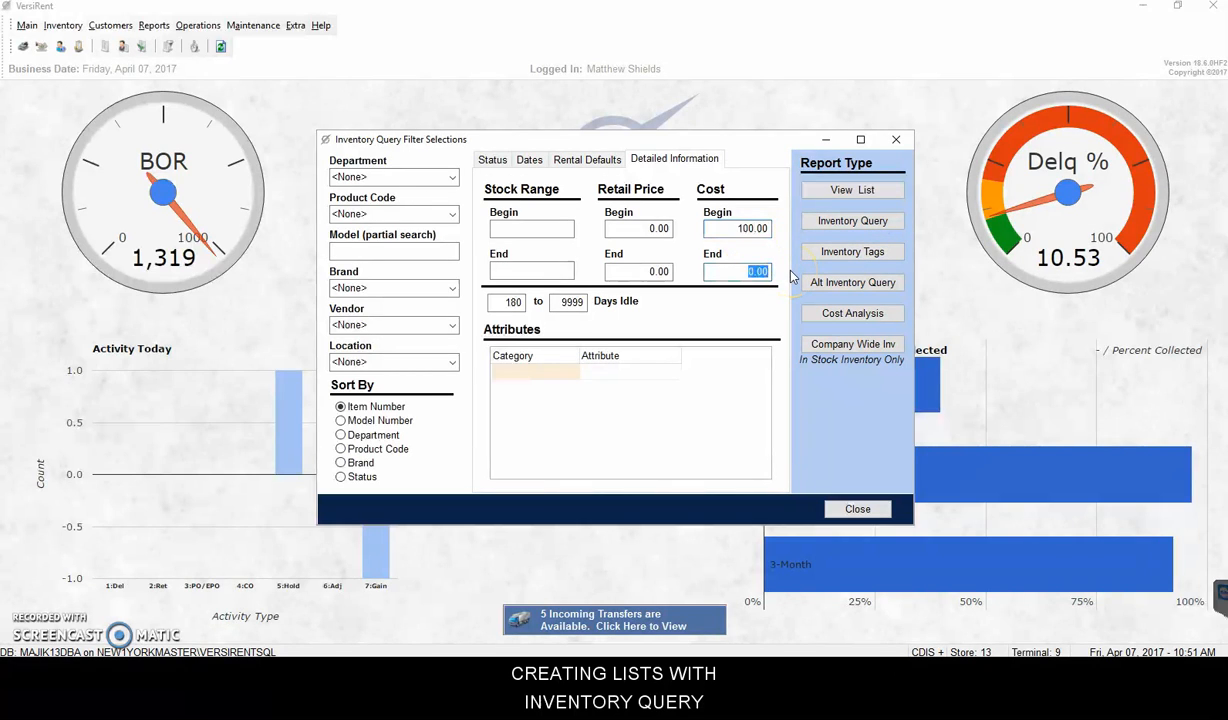
pyautogui.write('9999.99')
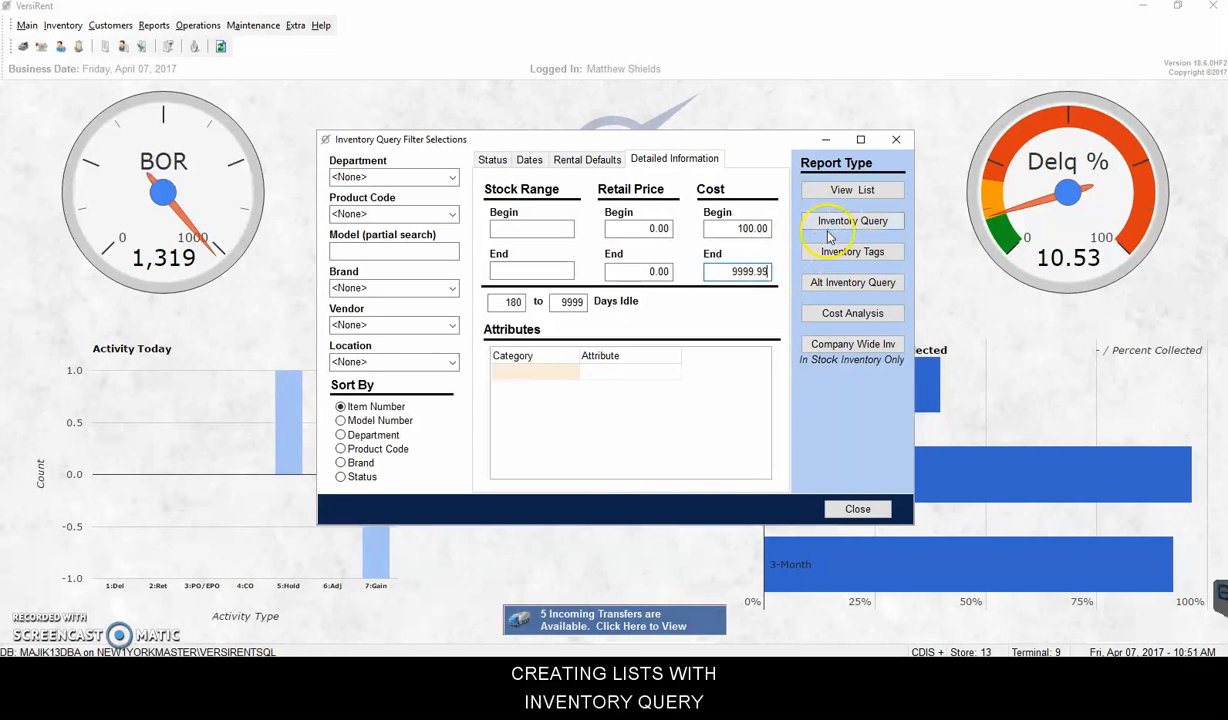
# View the list of new In Stock items, preview its inventory report for printing, and close both.
pyautogui.click(838, 192)
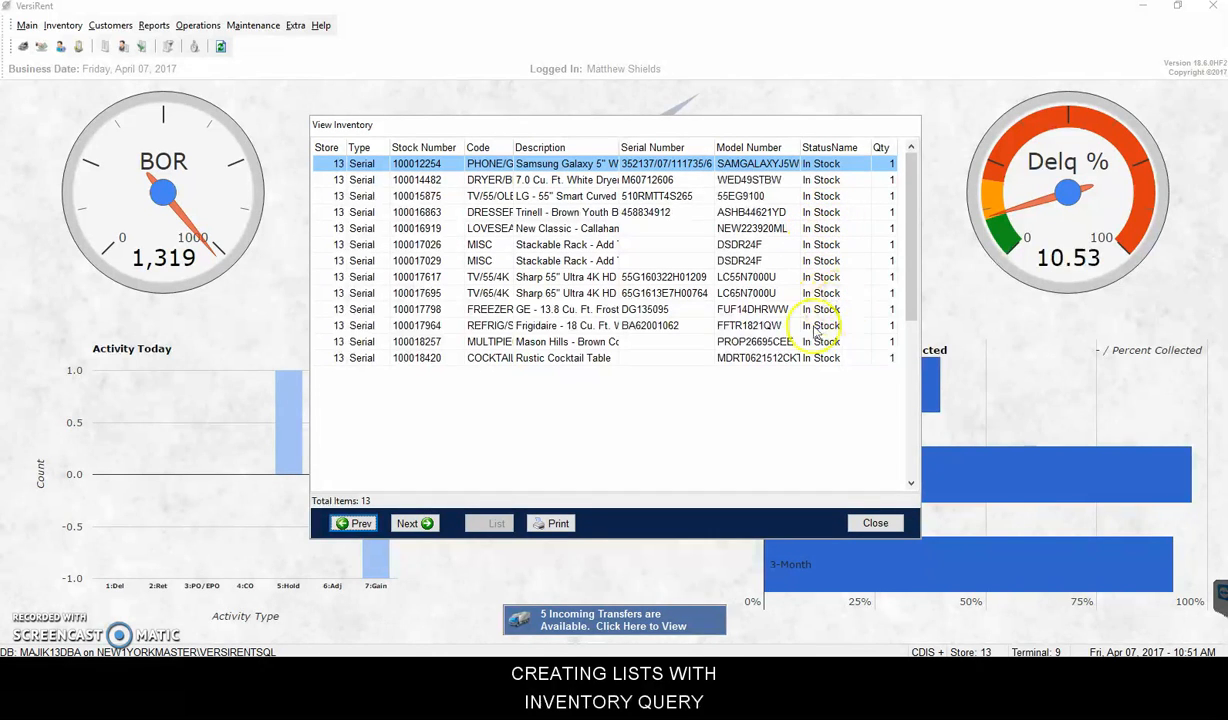
pyautogui.click(558, 524)
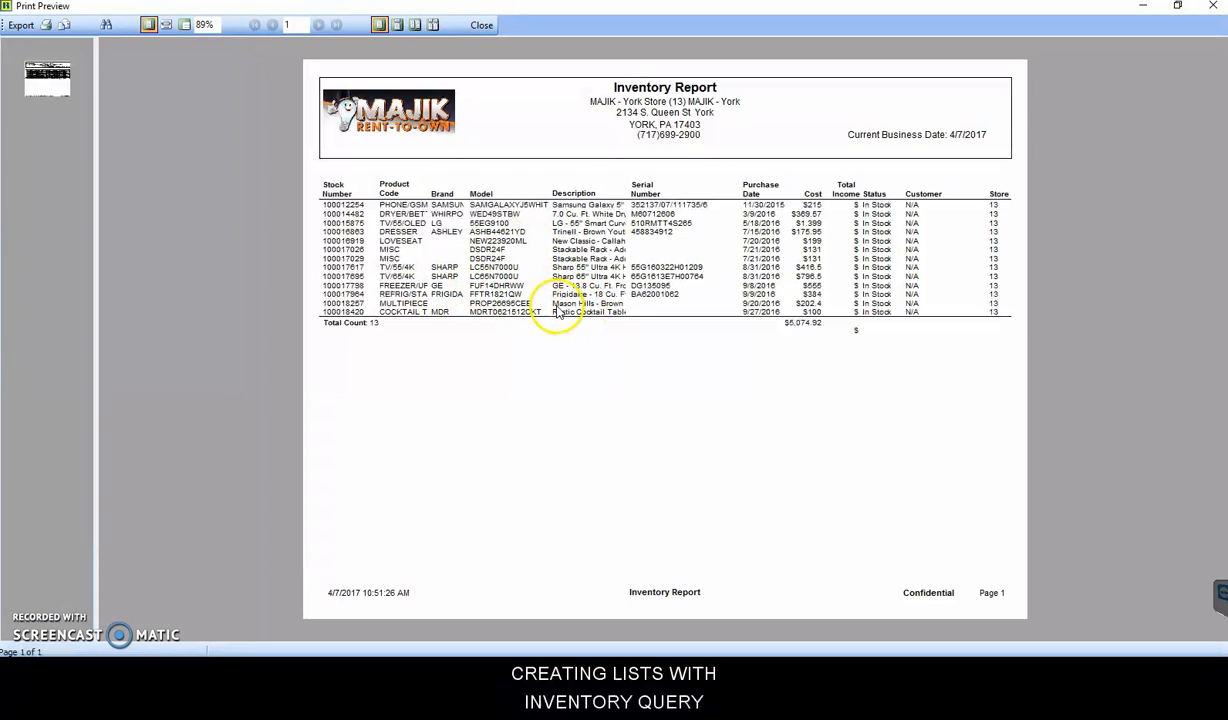
pyautogui.click(482, 25)
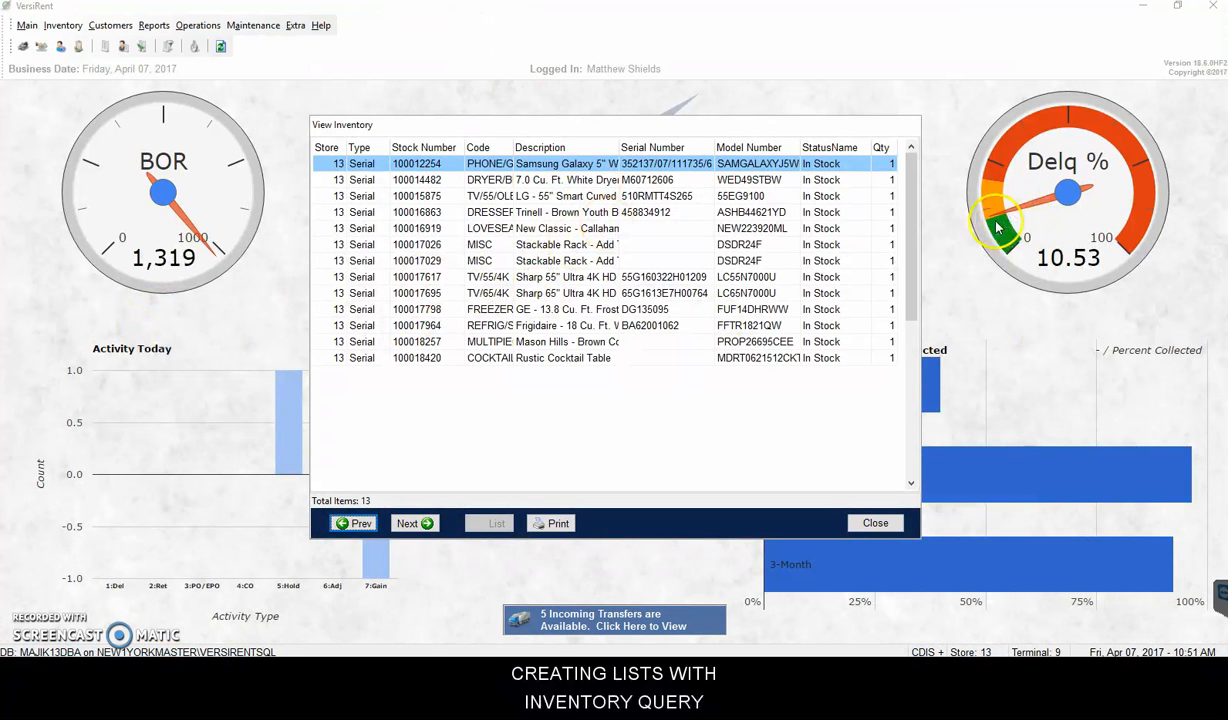
pyautogui.click(875, 524)
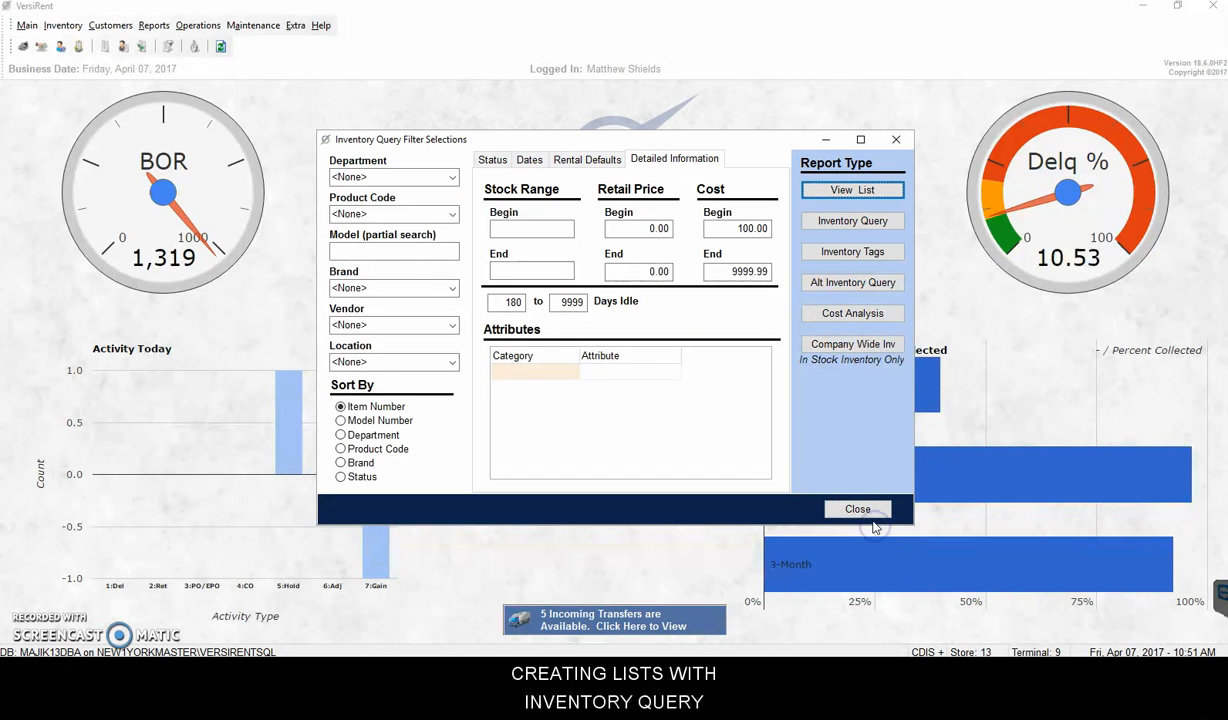